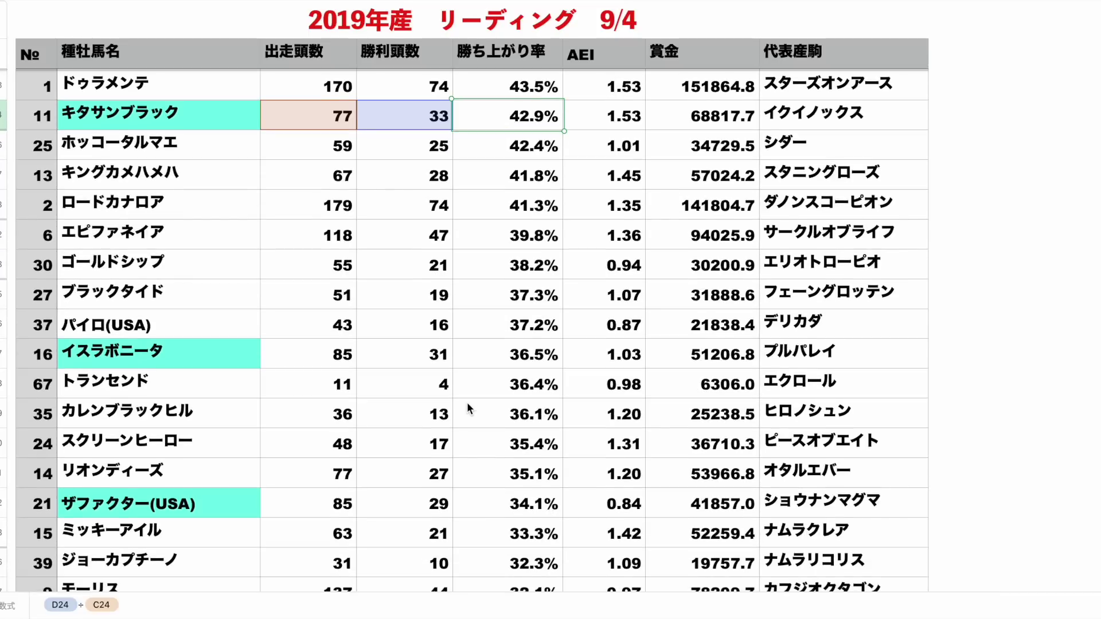
# Step: Examine the highlighted sires イスラボニータ and ザファクター(USA) in the 2019年産 リーディング 9/4 table
pyautogui.click(237, 331)
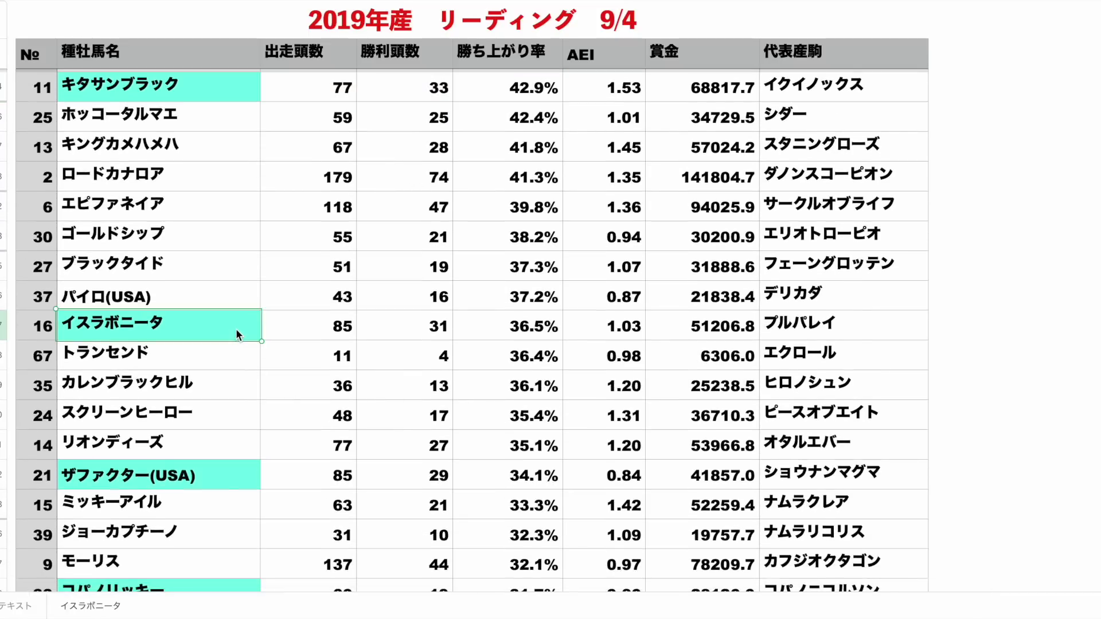
pyautogui.click(234, 476)
pyautogui.scroll(-3, 680, 480)
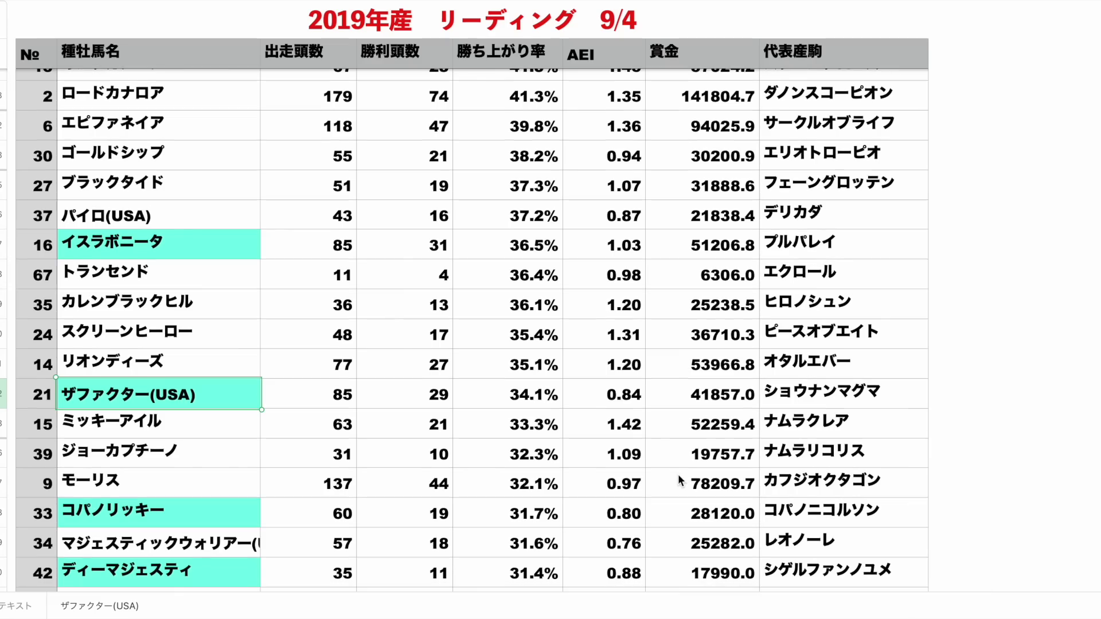
# Step: Select the whole 勝ち上がり率 column and review its values down through the lower-ranked sires
pyautogui.click(535, 2)
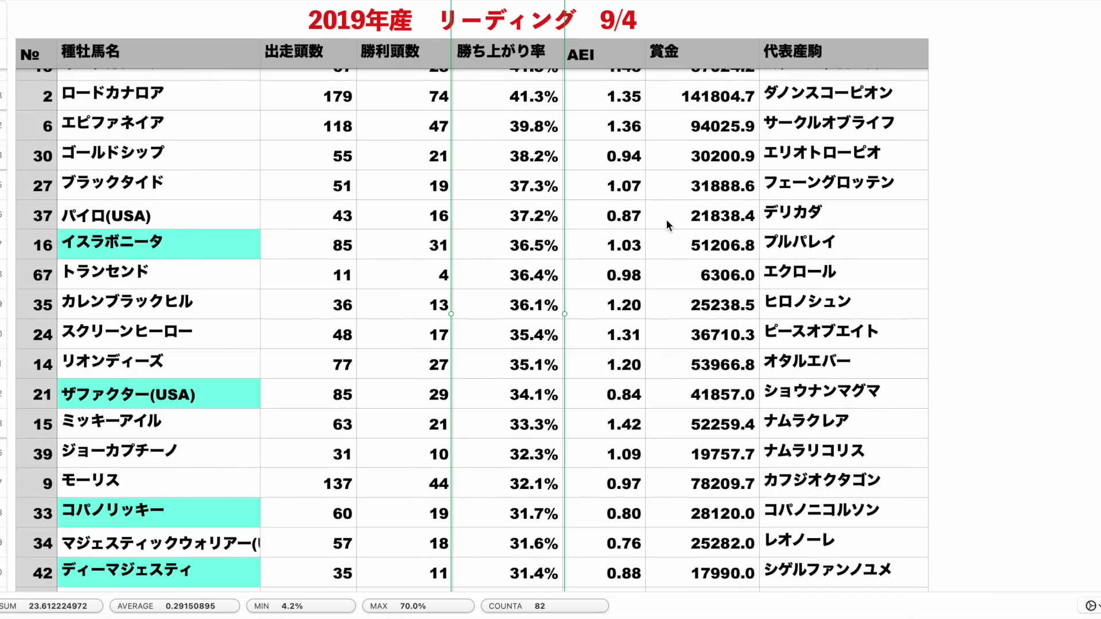
pyautogui.scroll(-15, 667, 220)
pyautogui.scroll(-20, 667, 222)
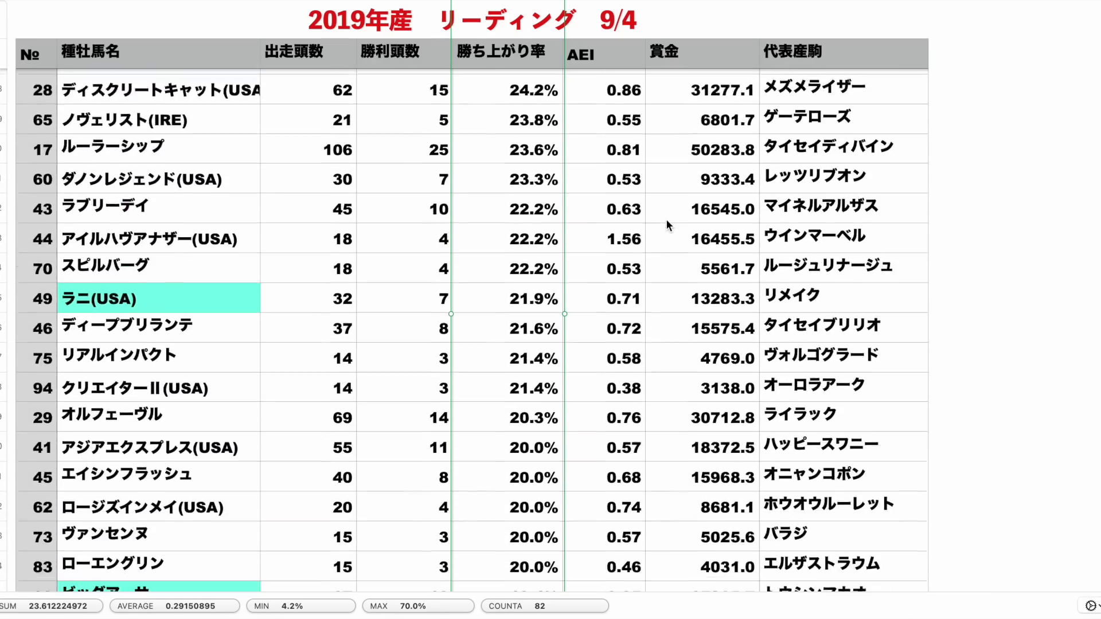
pyautogui.scroll(-5, 666, 219)
pyautogui.scroll(15, 666, 219)
pyautogui.scroll(-10, 667, 219)
pyautogui.scroll(10, 666, 224)
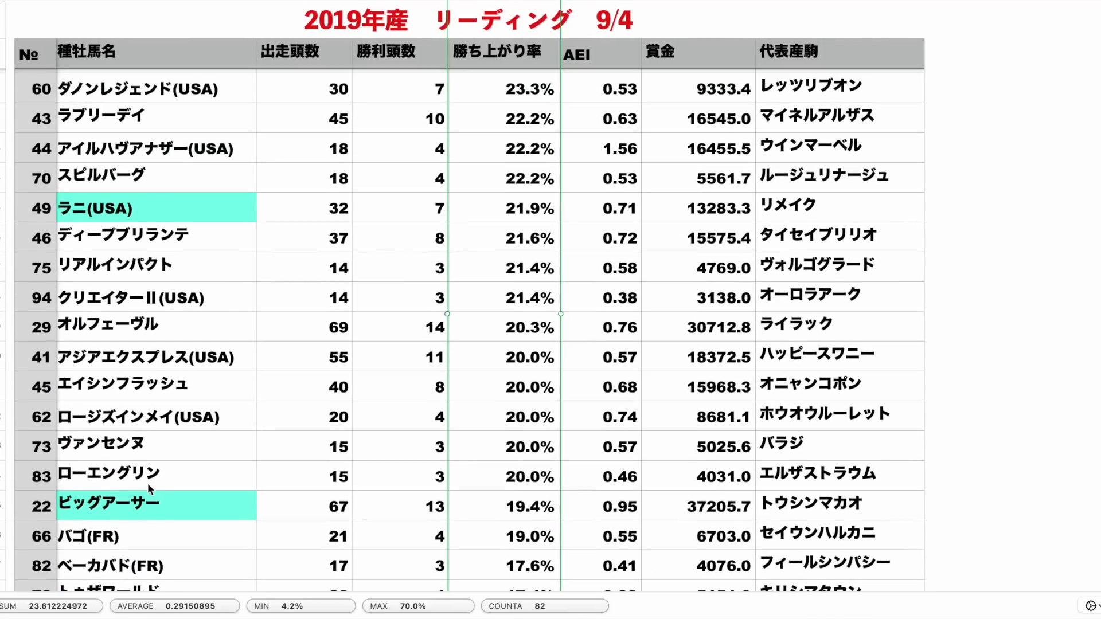
# Step: Inspect the 勝ち上がり率 and AEI of the highlighted sire ビッグアーサー
pyautogui.click(163, 506)
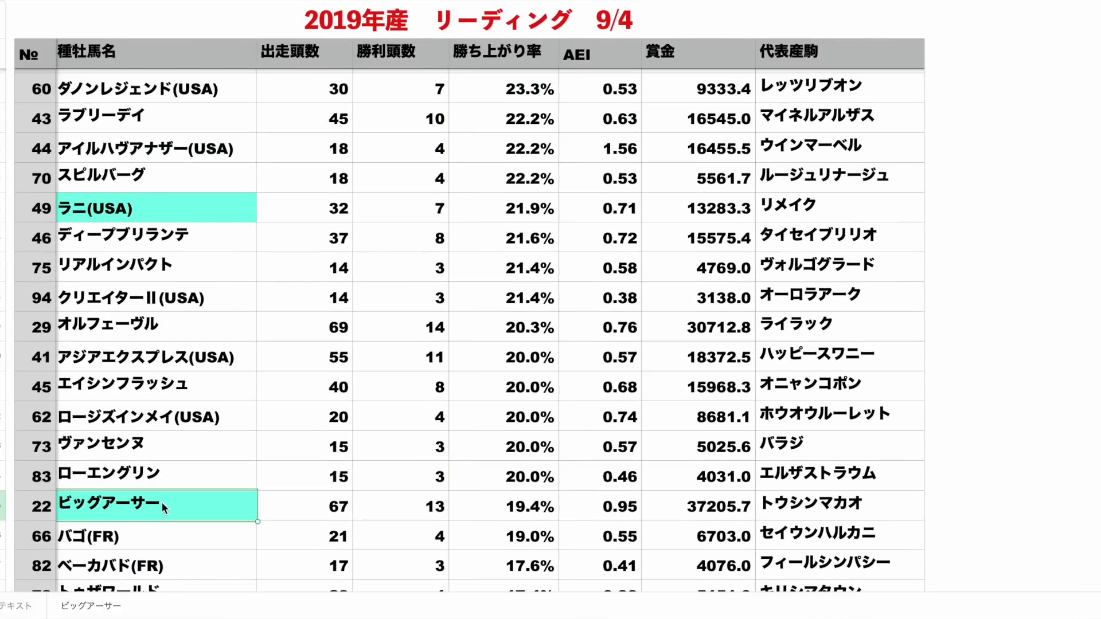
pyautogui.click(539, 507)
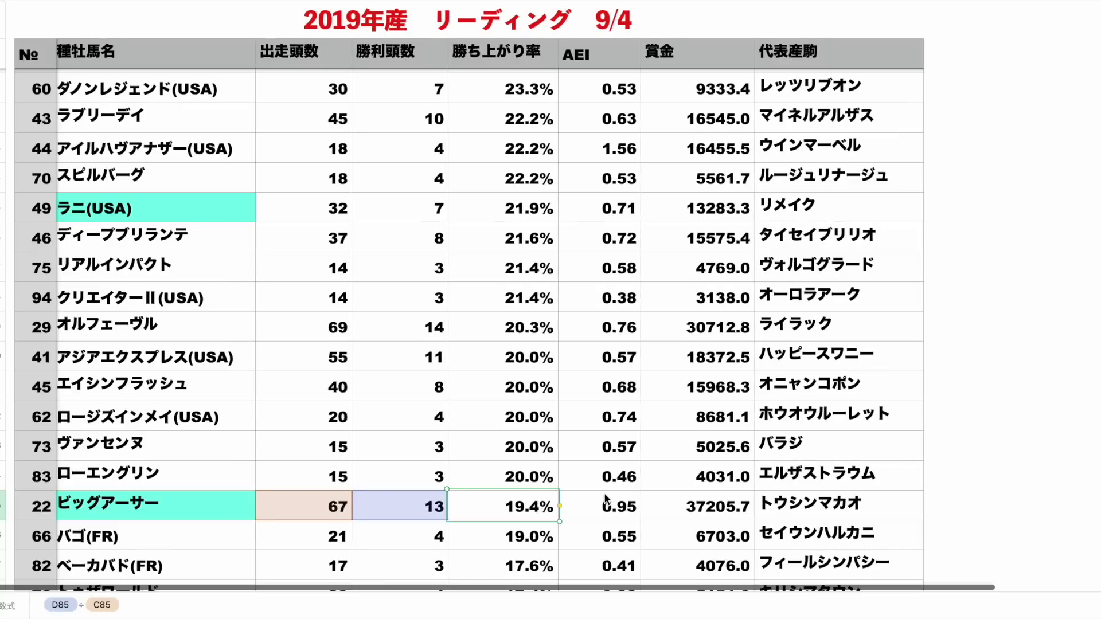
pyautogui.click(630, 512)
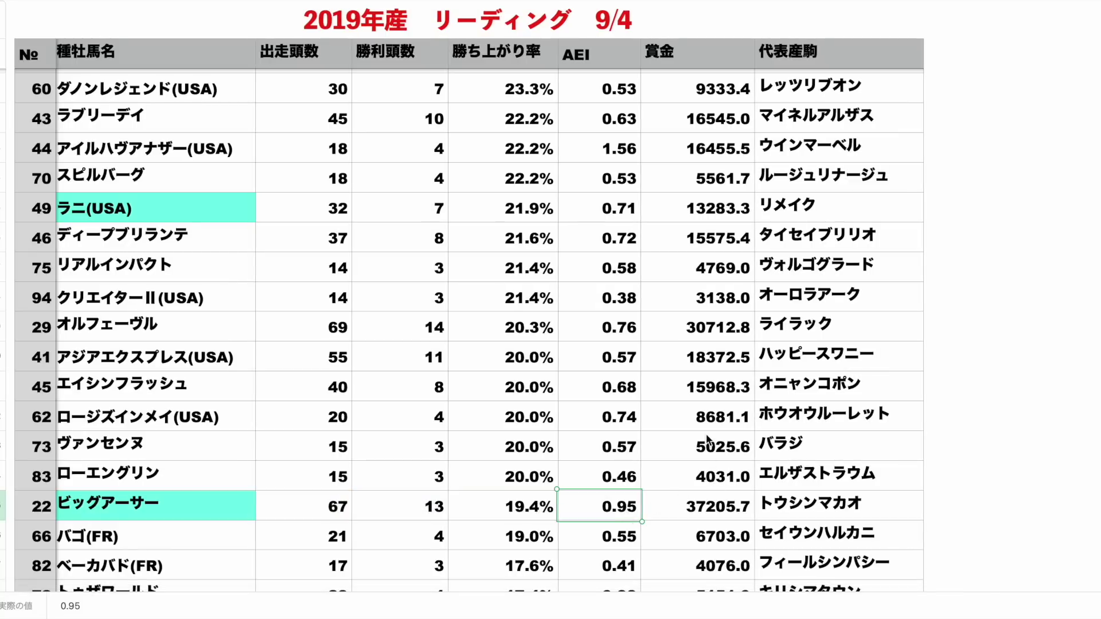
# Step: Inspect シルバーステート's 勝ち上がり率 and AEI, and select its entire row
pyautogui.scroll(1, 483, 304)
pyautogui.scroll(10, 484, 307)
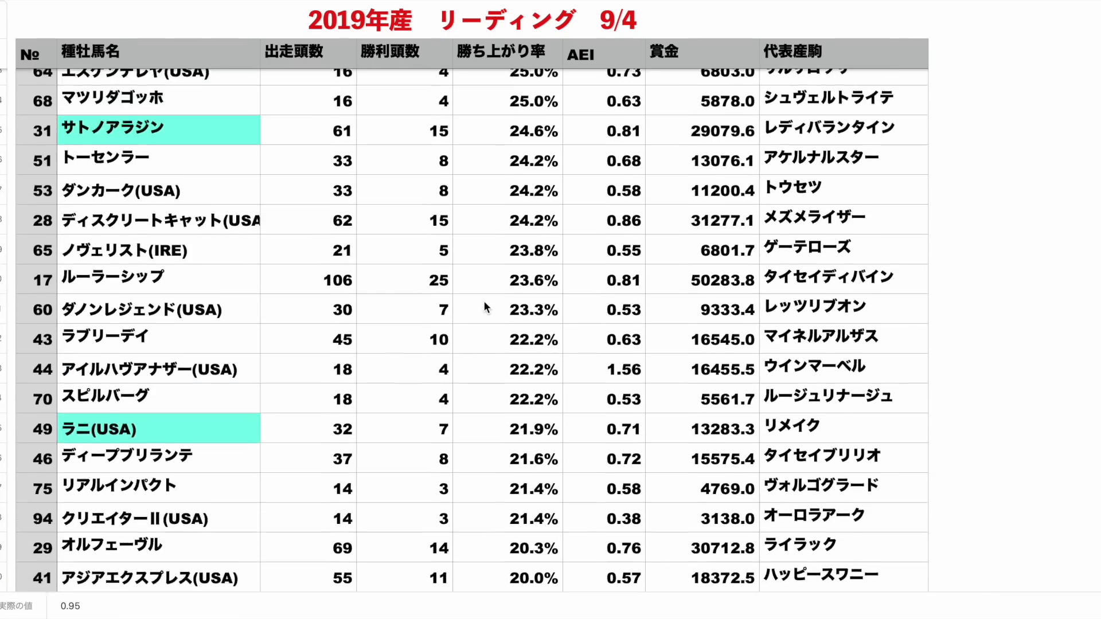
pyautogui.scroll(5, 484, 301)
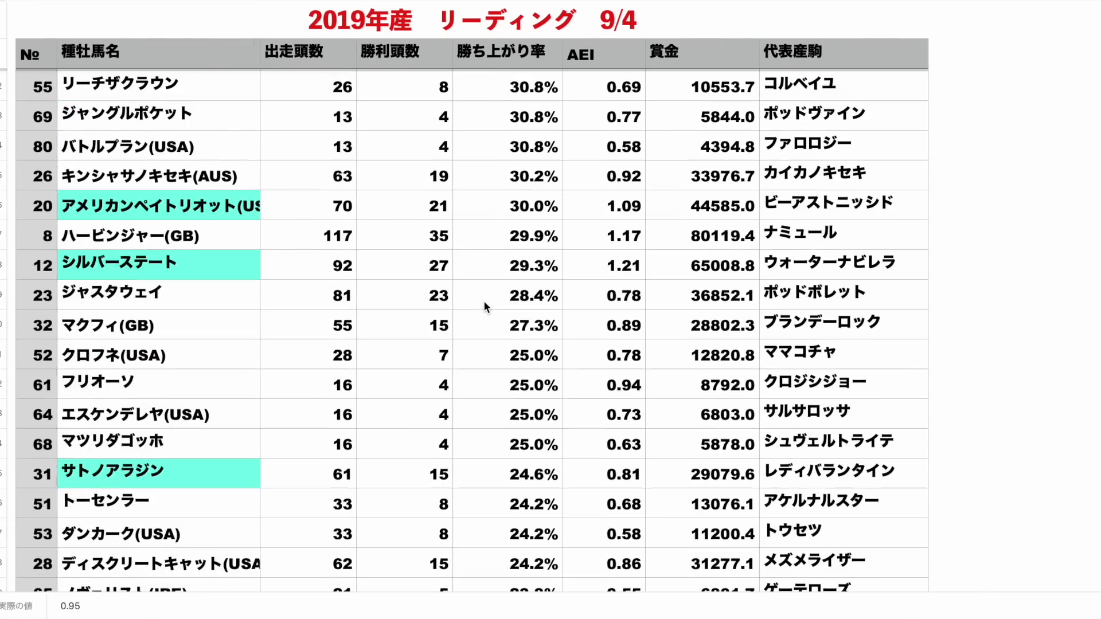
pyautogui.click(219, 362)
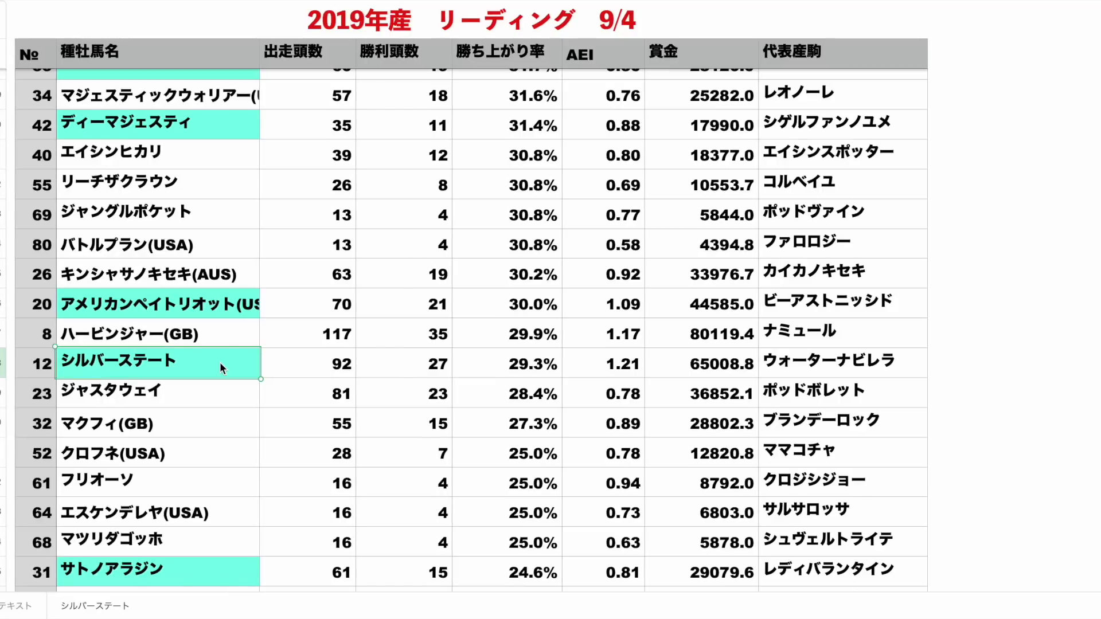
pyautogui.click(506, 367)
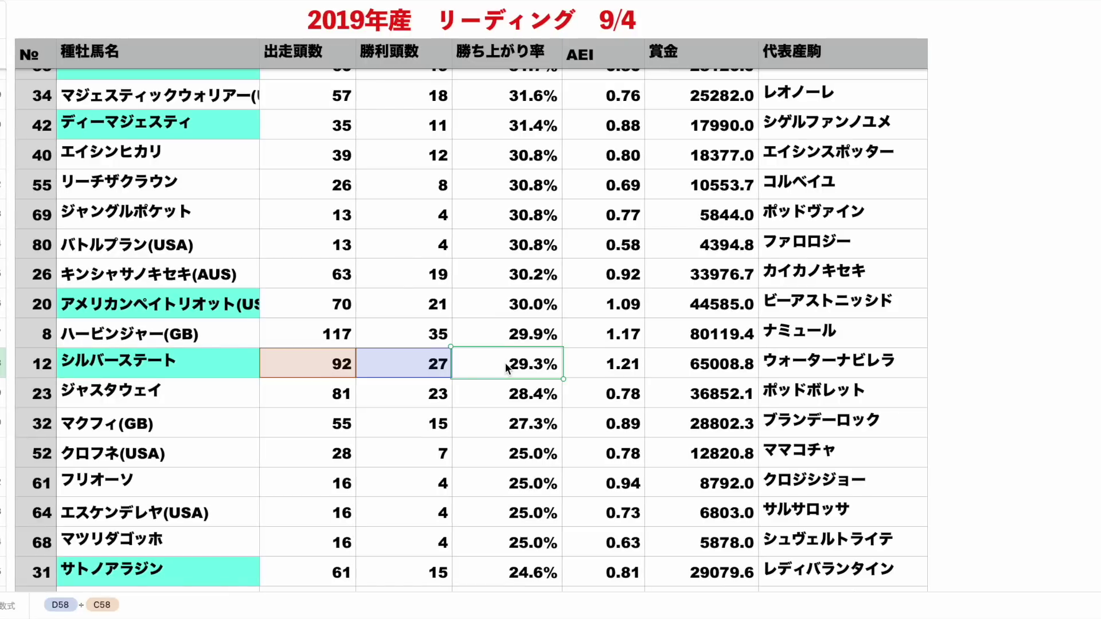
pyautogui.click(597, 370)
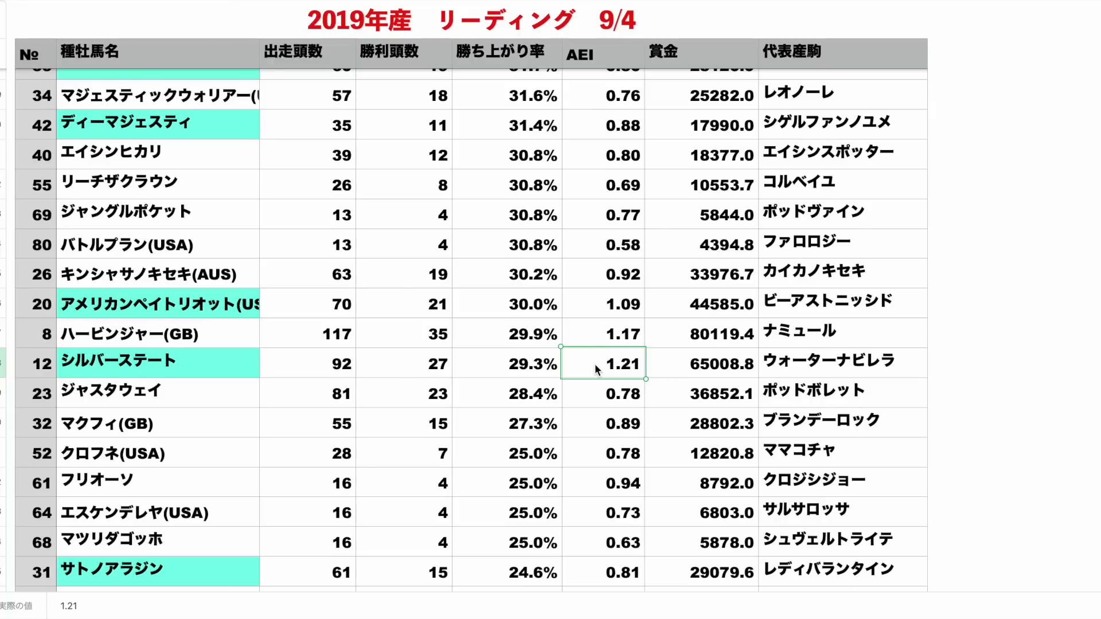
pyautogui.hotkey('shift', 'space')
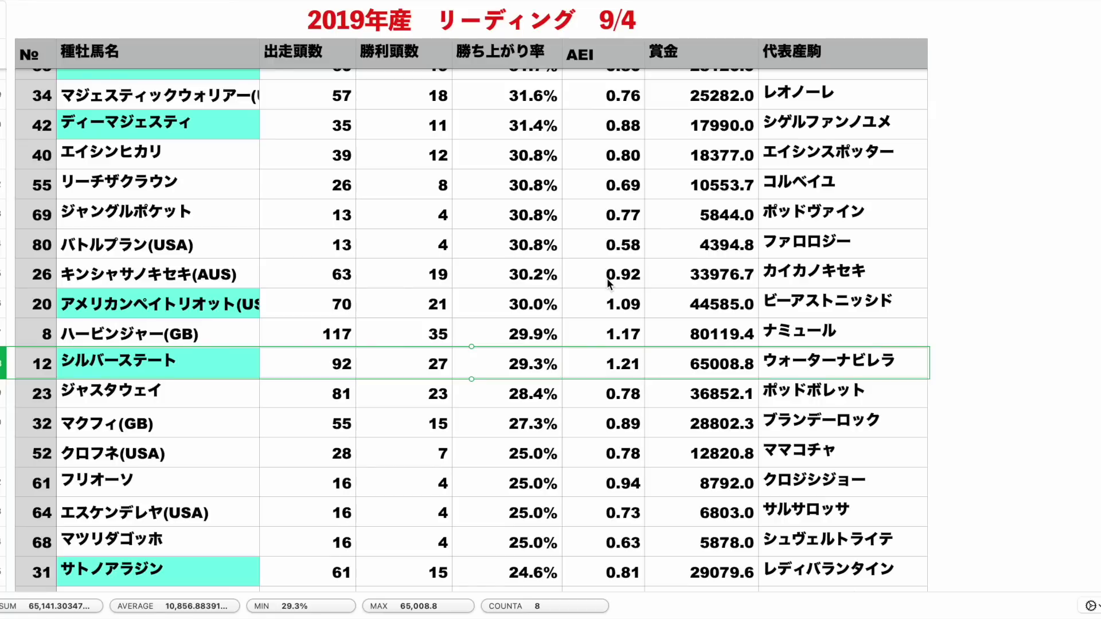
# Step: Return to the start of the ranking and examine シニスターミニスター(USA) and エスポワールシチー, including シニスターミニスター's 勝ち上がり率
pyautogui.scroll(1, 662, 307)
pyautogui.scroll(5, 662, 304)
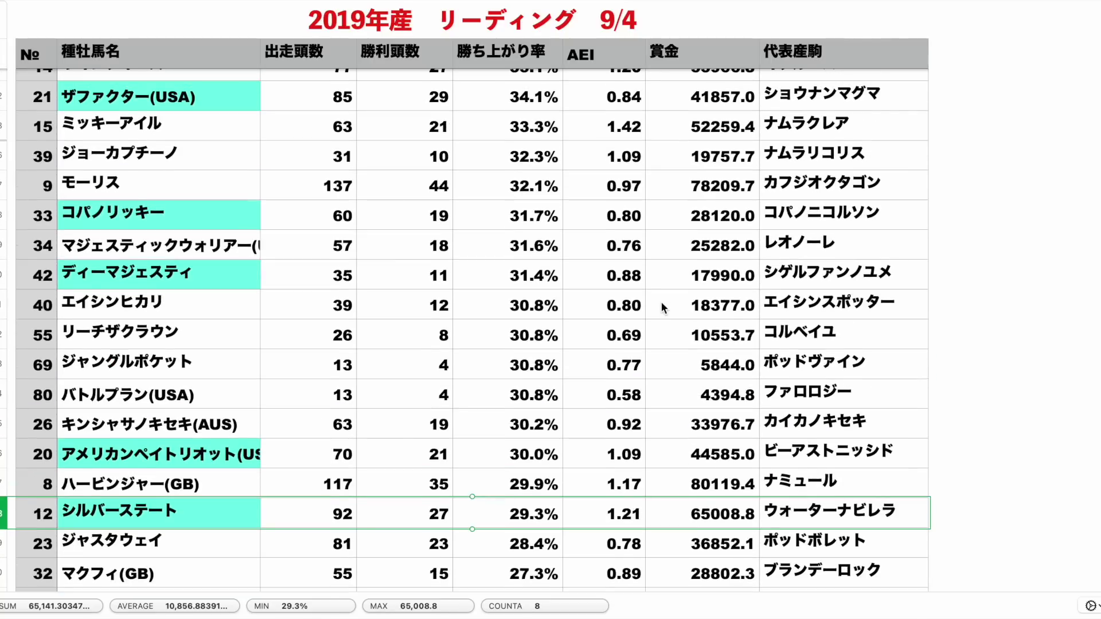
pyautogui.scroll(4, 662, 304)
pyautogui.scroll(15, 661, 308)
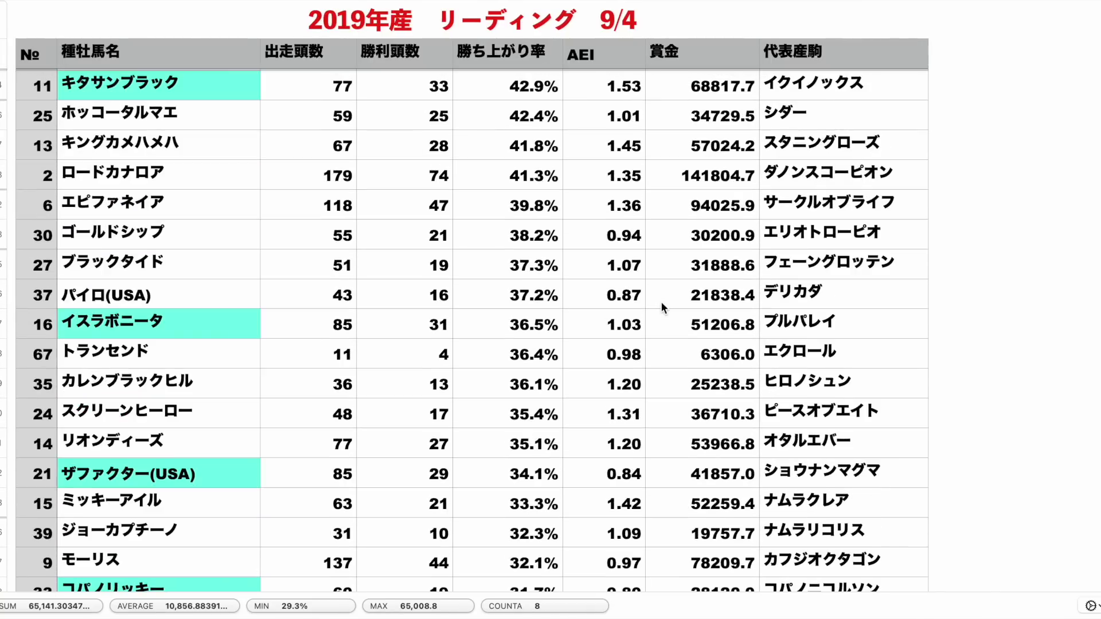
pyautogui.scroll(1, 661, 307)
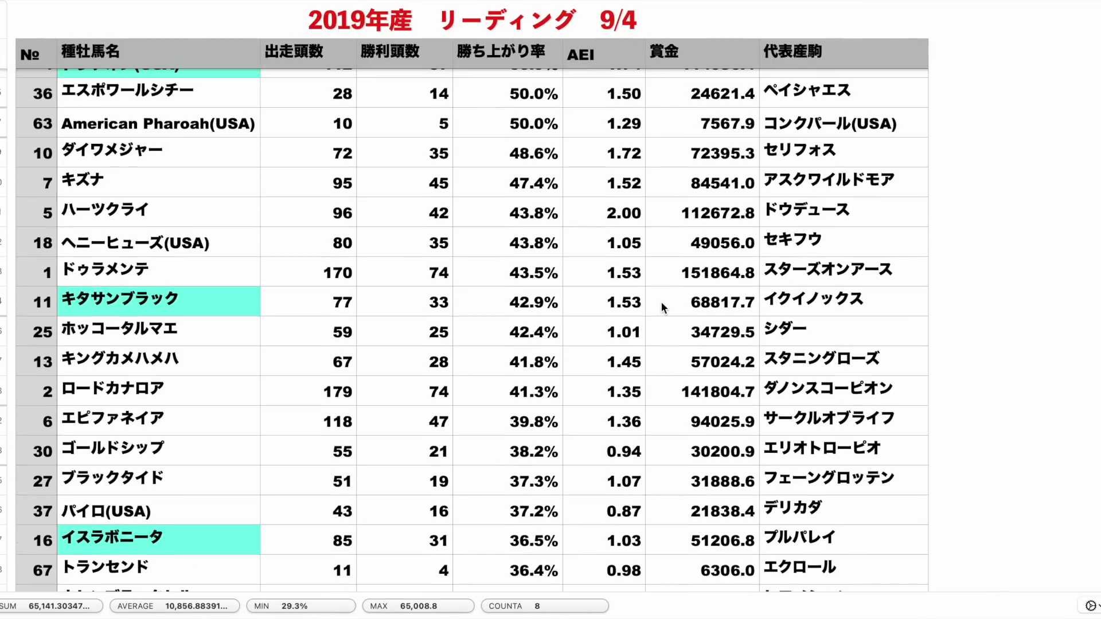
pyautogui.scroll(4, 662, 302)
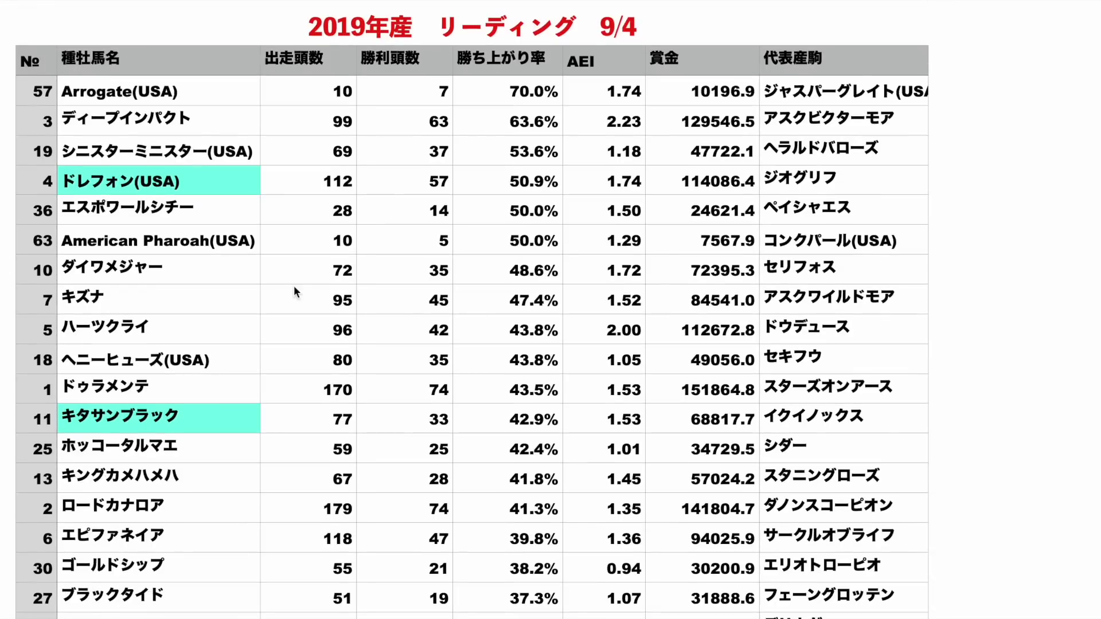
pyautogui.click(191, 153)
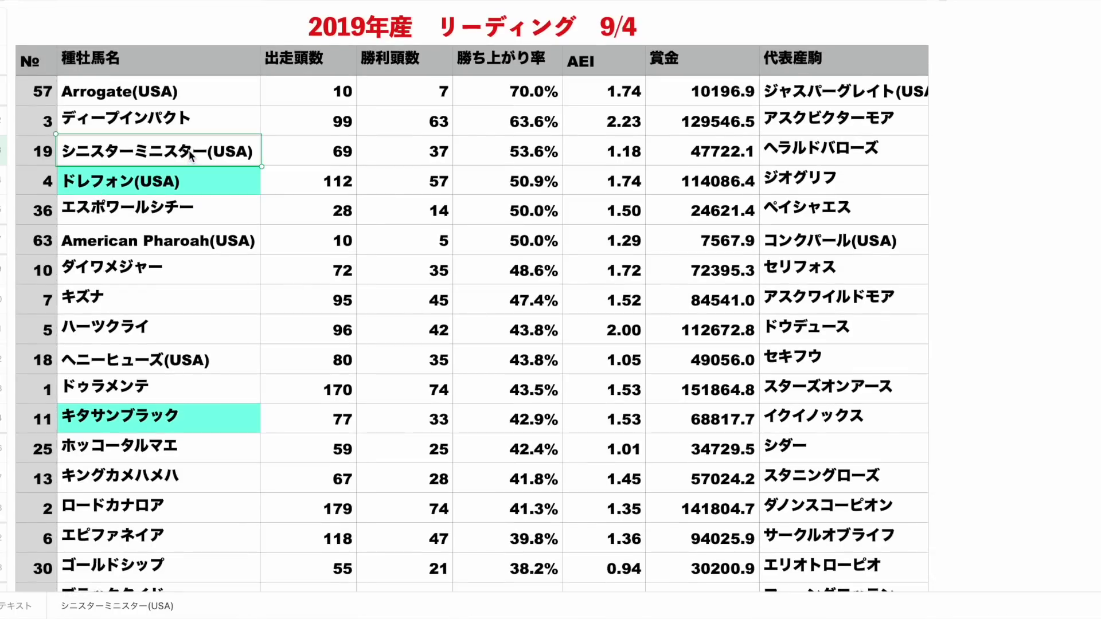
pyautogui.click(207, 209)
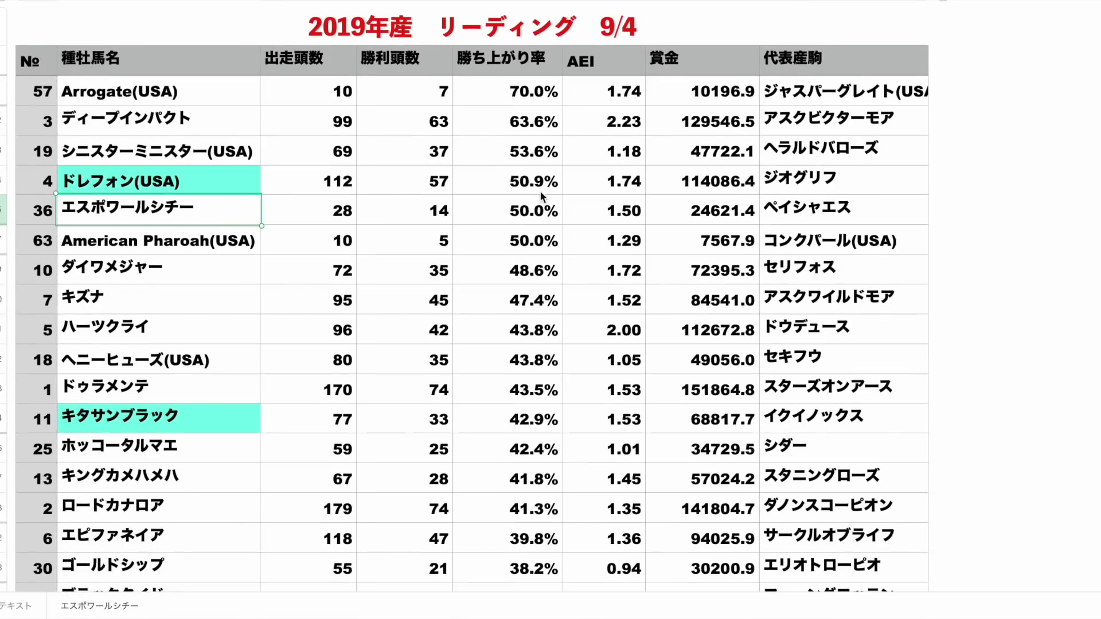
pyautogui.click(547, 158)
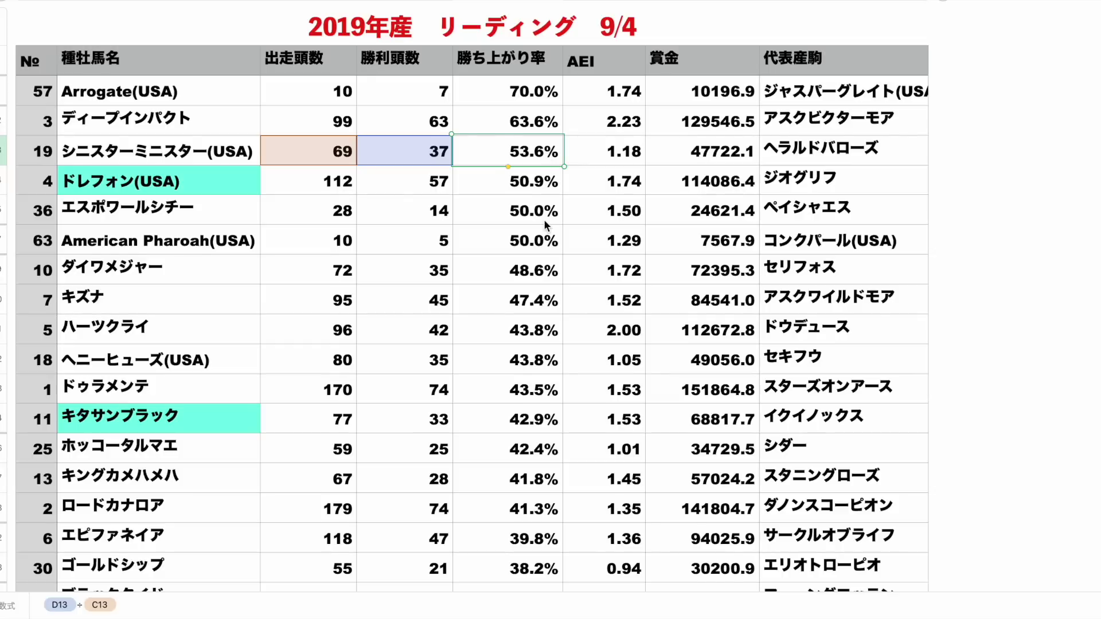
pyautogui.click(187, 163)
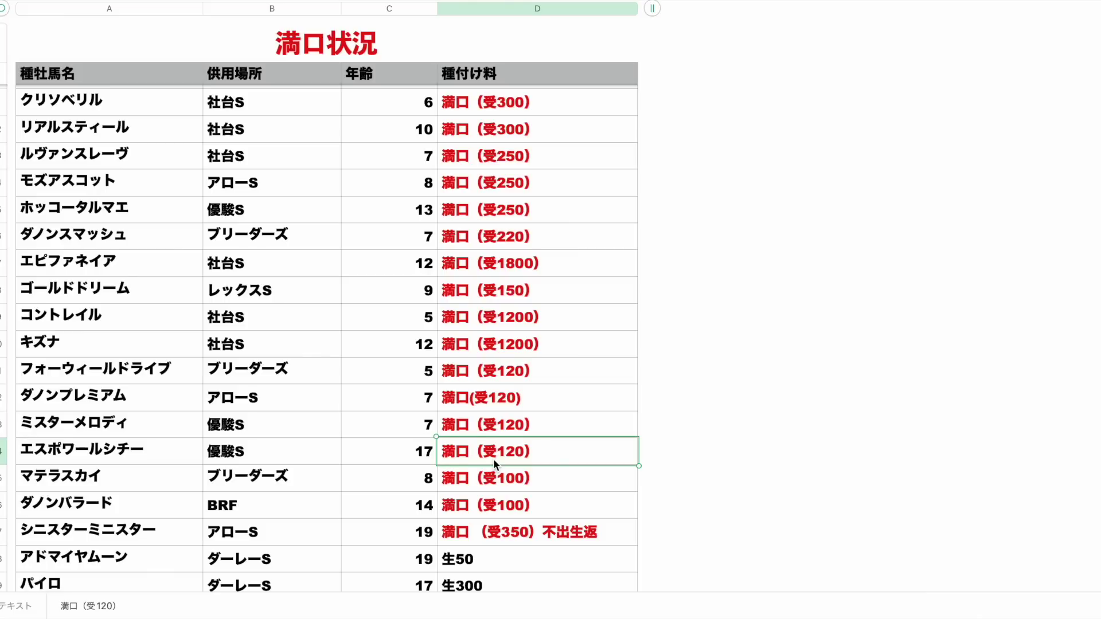
# Step: Compare the 種付け料 entries of シニスターミニスター and エスポワールシチー in the 満口状況 table
pyautogui.click(495, 532)
pyautogui.click(523, 446)
pyautogui.click(505, 533)
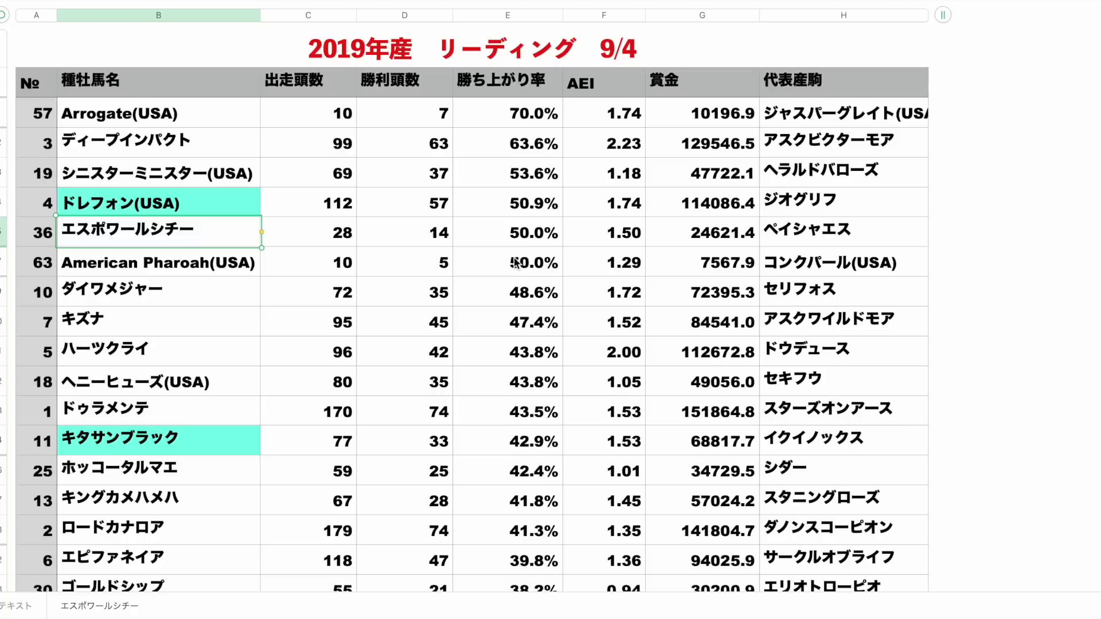
# Step: Compare the 勝ち上がり率 of ドレフォン(USA), エスポワールシチー and シニスターミニスター(USA) in the 2019年産 リーディング 9/4 table
pyautogui.click(539, 204)
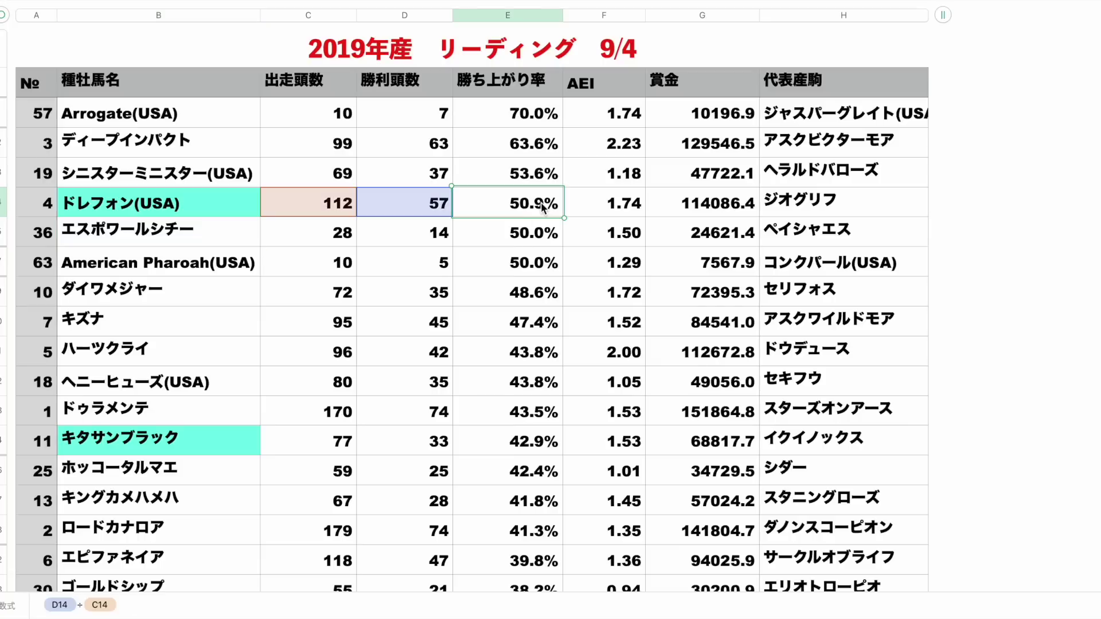
pyautogui.click(536, 235)
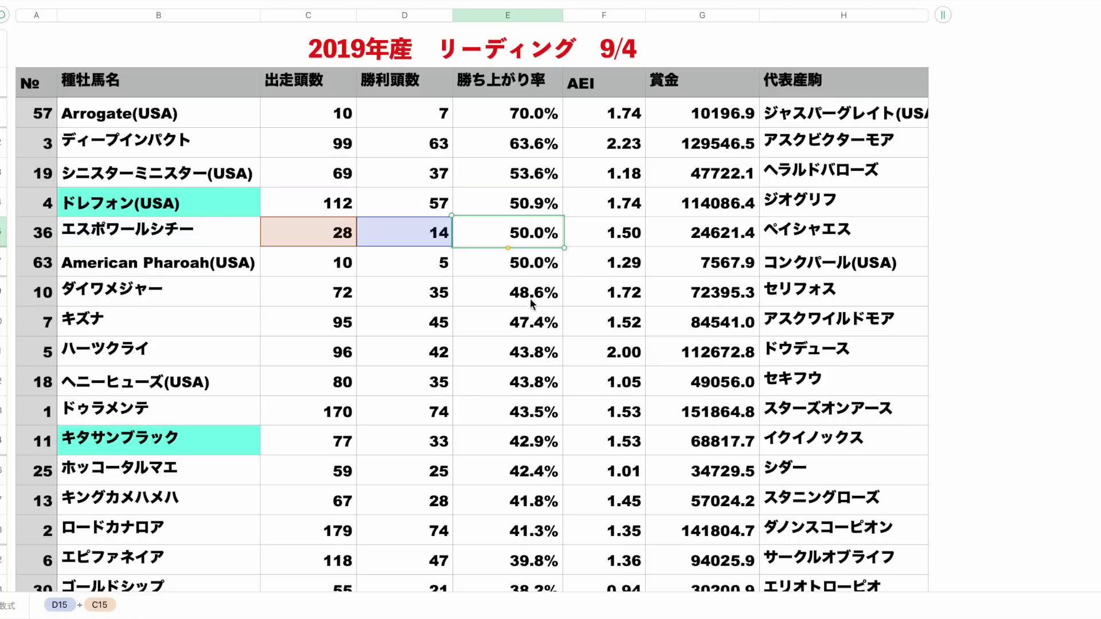
pyautogui.click(532, 177)
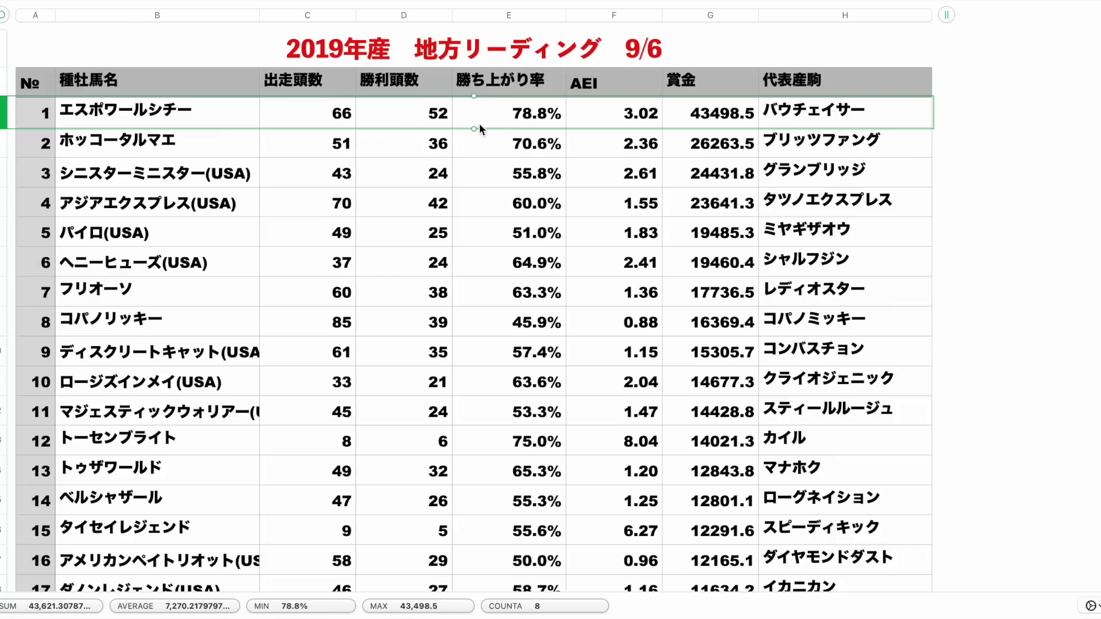
# Step: In the 地方リーディング 9/6 table, examine シニスターミニスター(USA)'s row, the AEI column, and the entries for エスポワールシチー and ホッコータルマエ
pyautogui.click(7, 172)
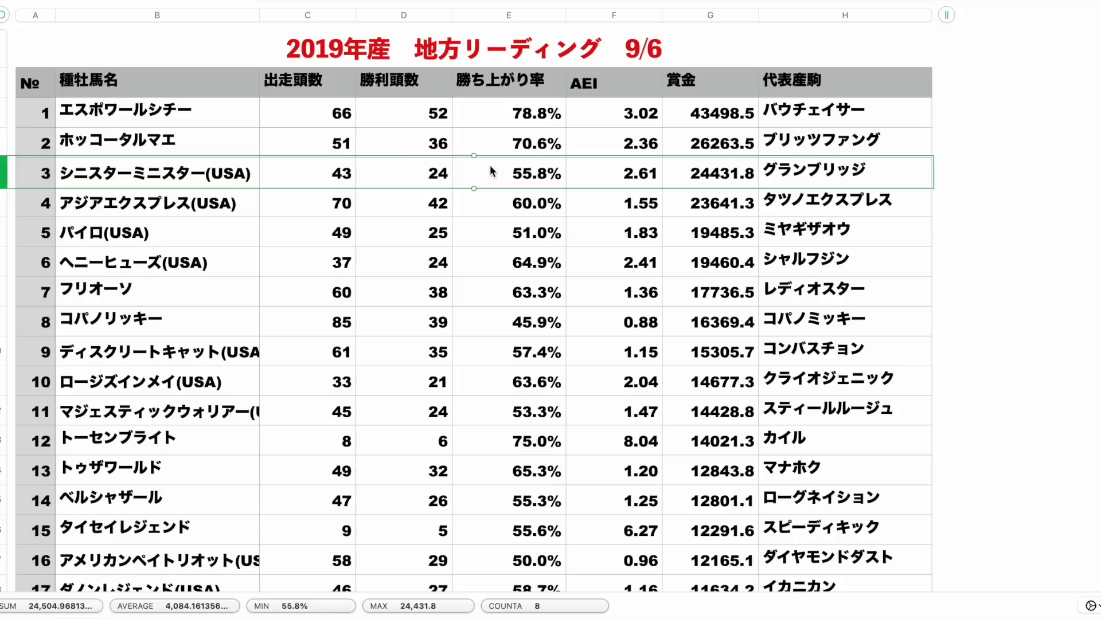
pyautogui.click(630, 17)
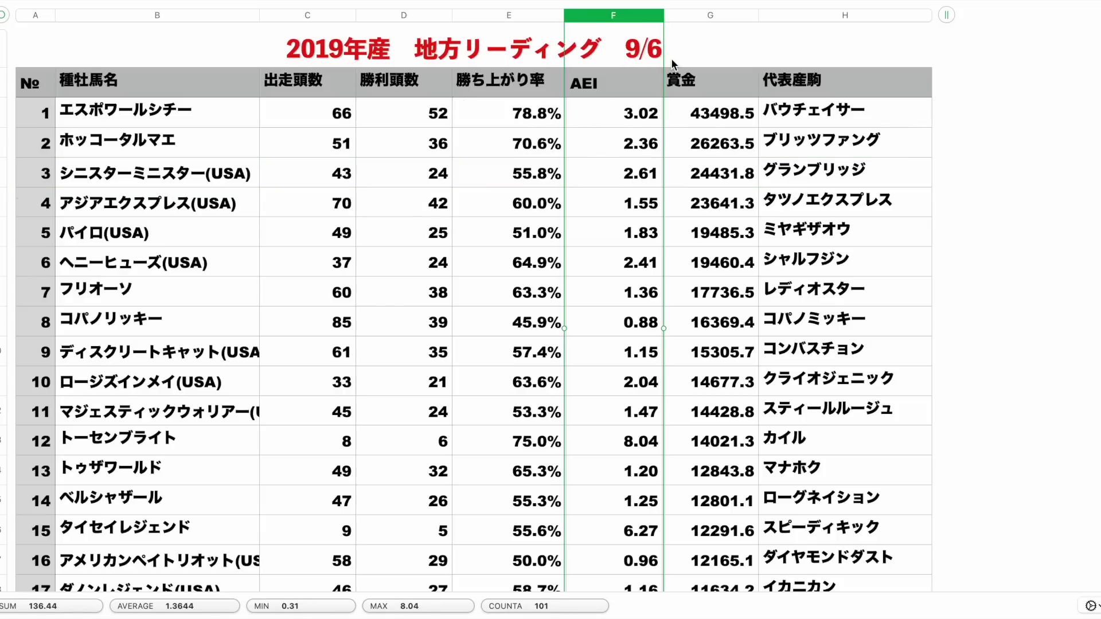
pyautogui.click(170, 184)
pyautogui.click(179, 111)
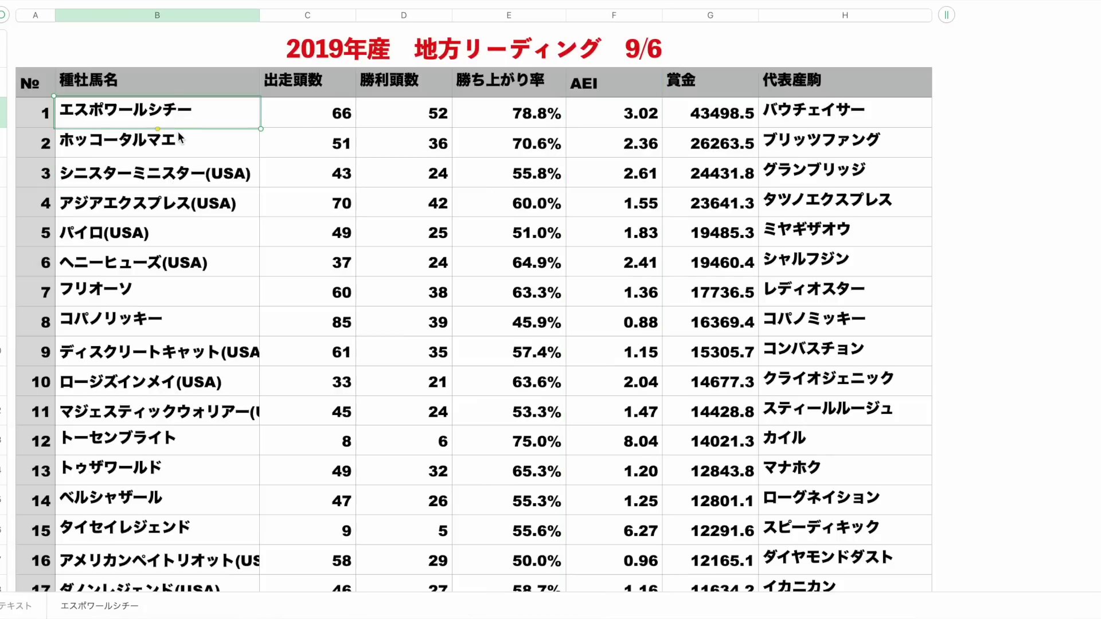
pyautogui.click(199, 147)
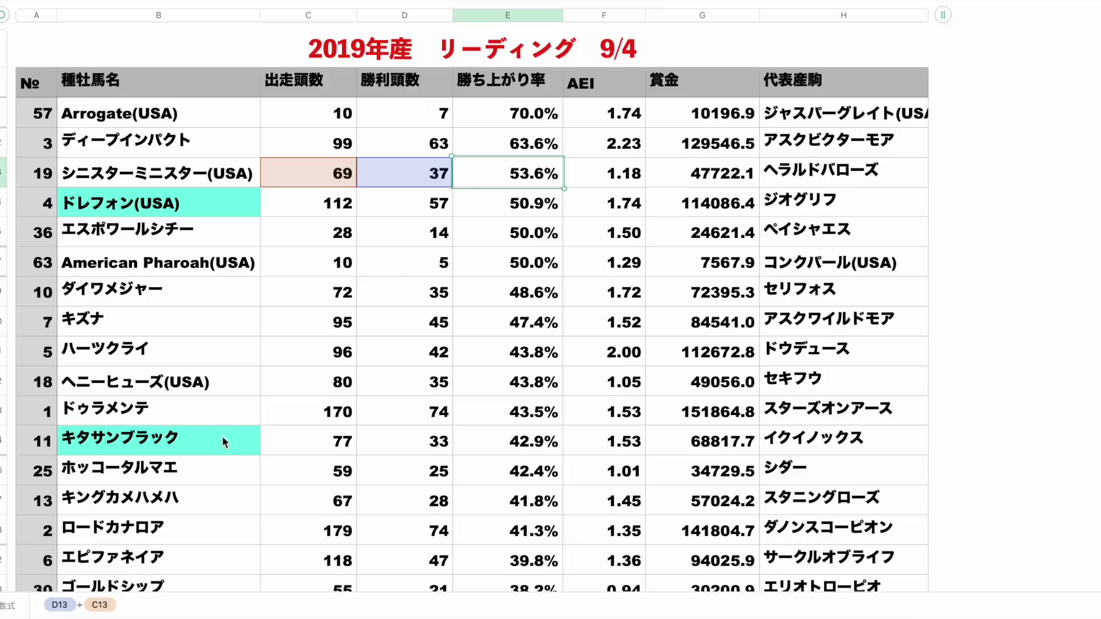
# Step: Check ホッコータルマエ's 勝ち上がり率 in the 2019年産 リーディング 9/4 table and clear the selection
pyautogui.click(208, 463)
pyautogui.click(504, 480)
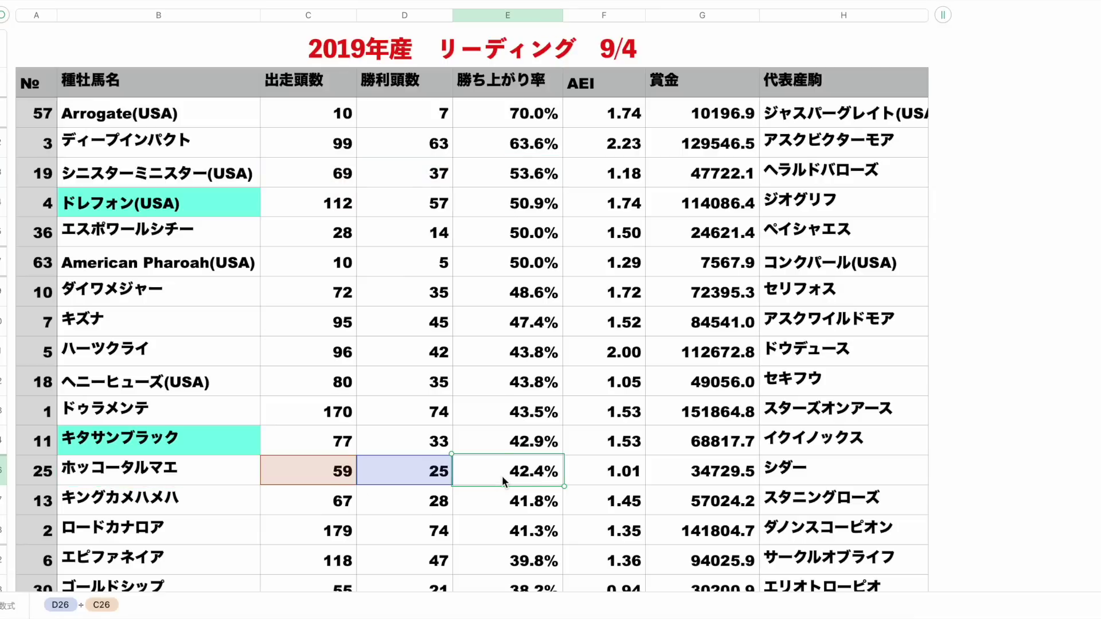
pyautogui.click(1038, 461)
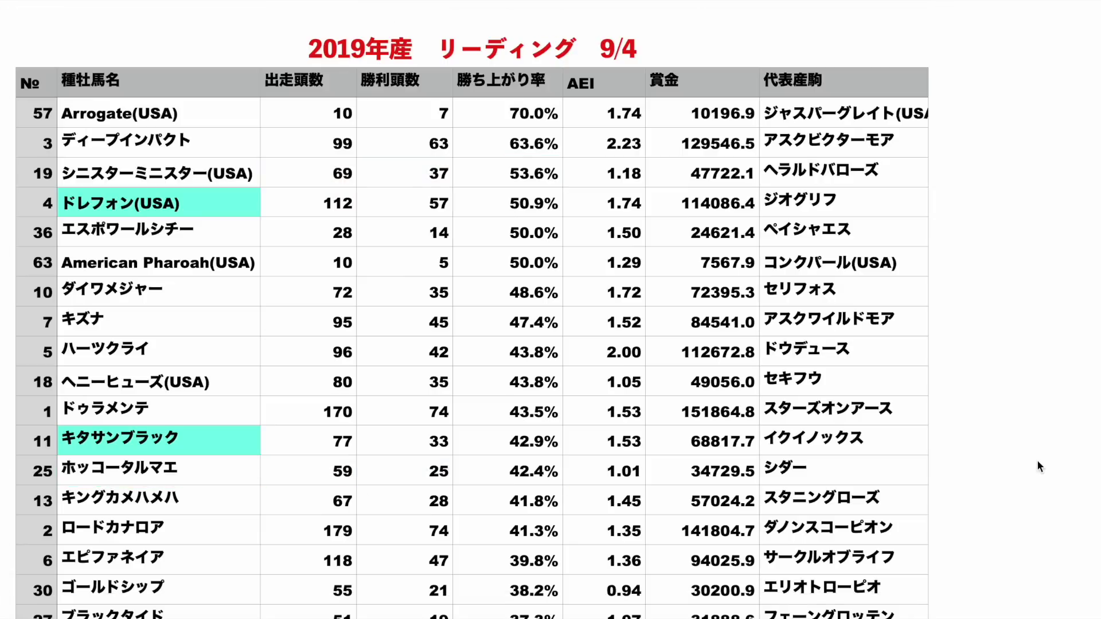
# Step: Examine American Pharoah(USA) and ダイワメジャー among the leading sires, and select ダイワメジャー's entire row
pyautogui.click(158, 292)
pyautogui.click(182, 237)
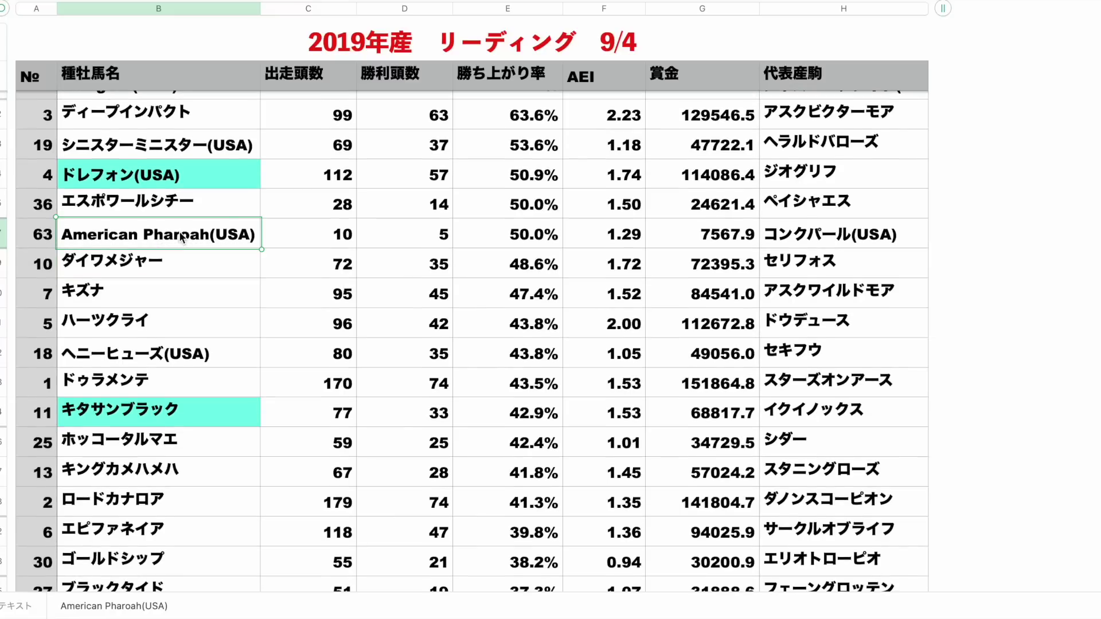
pyautogui.click(195, 271)
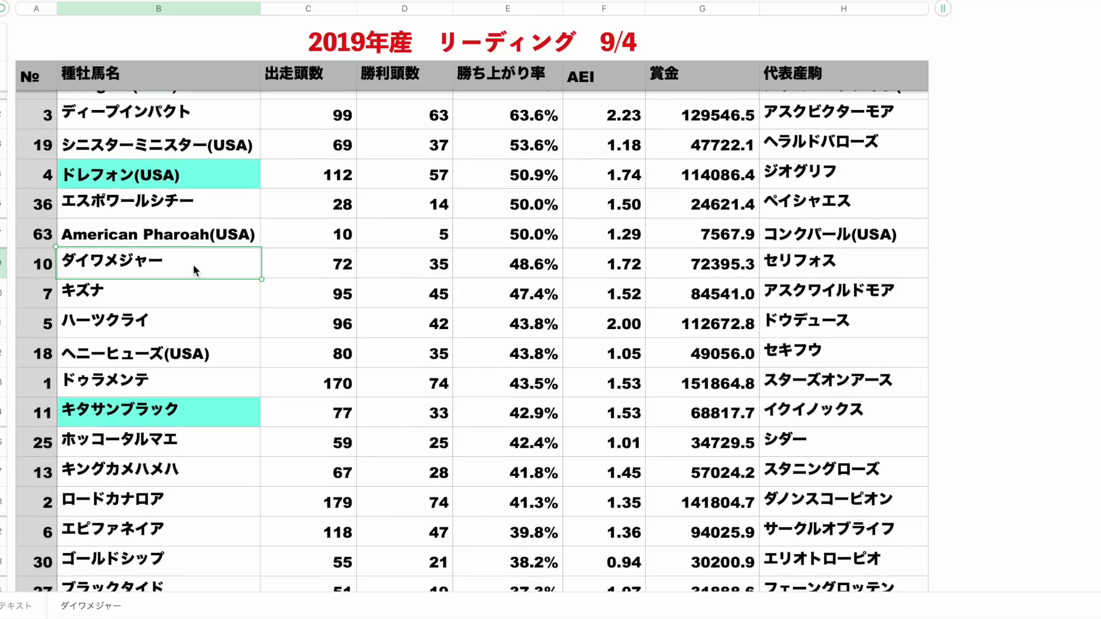
pyautogui.click(6, 264)
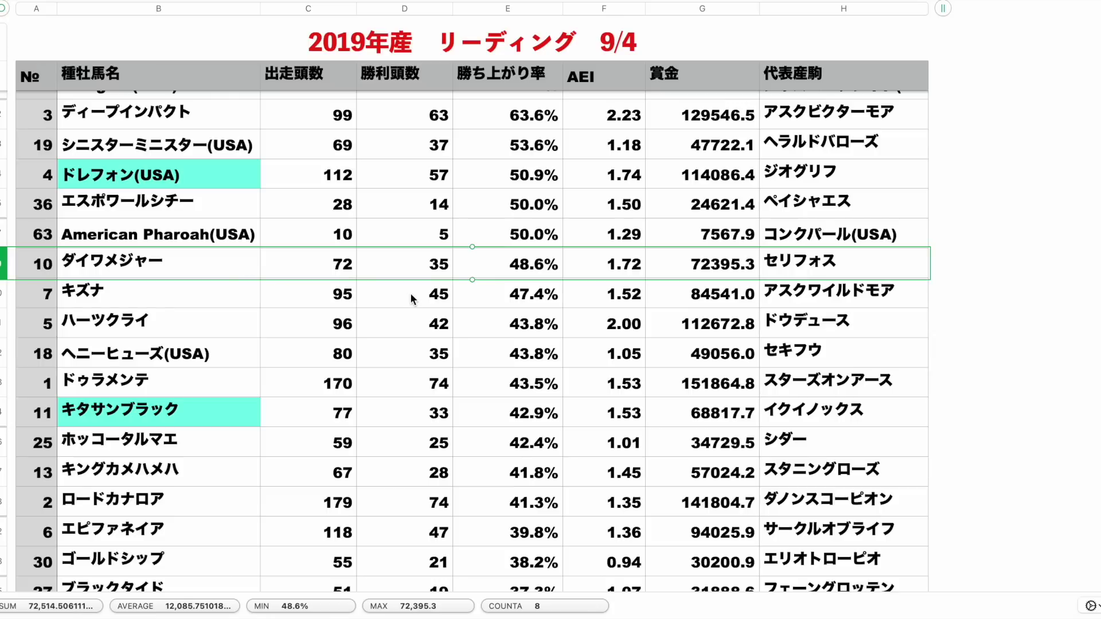
# Step: Examine ダイワメジャー's 勝ち上がり率 and check the entries for ディープインパクト and キングカメハメハ alongside it
pyautogui.doubleClick(482, 263)
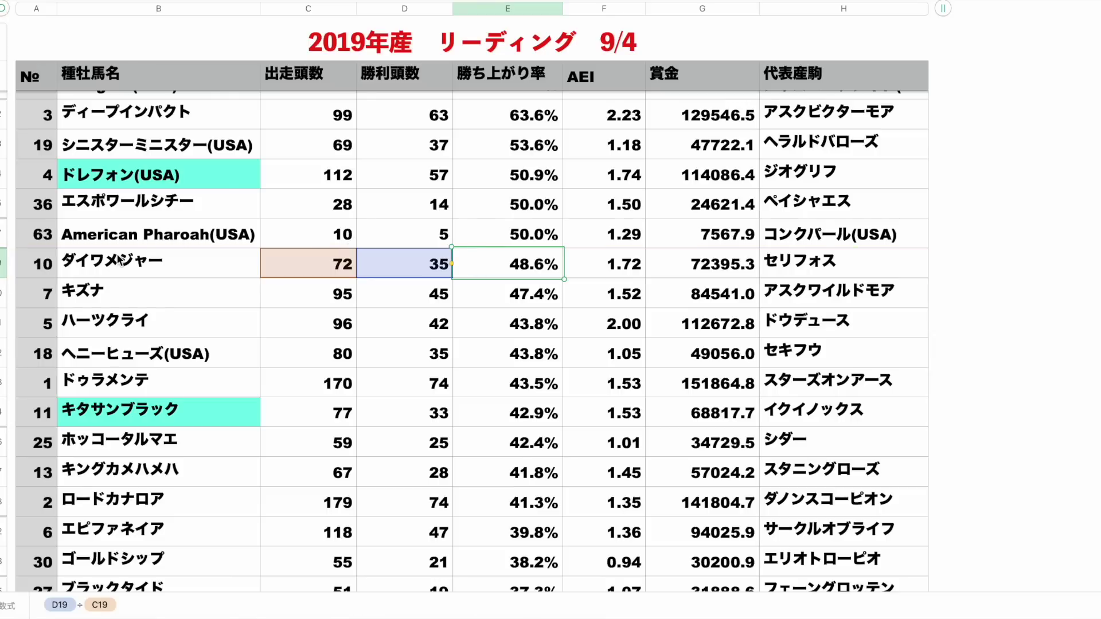
pyautogui.scroll(2, 187, 271)
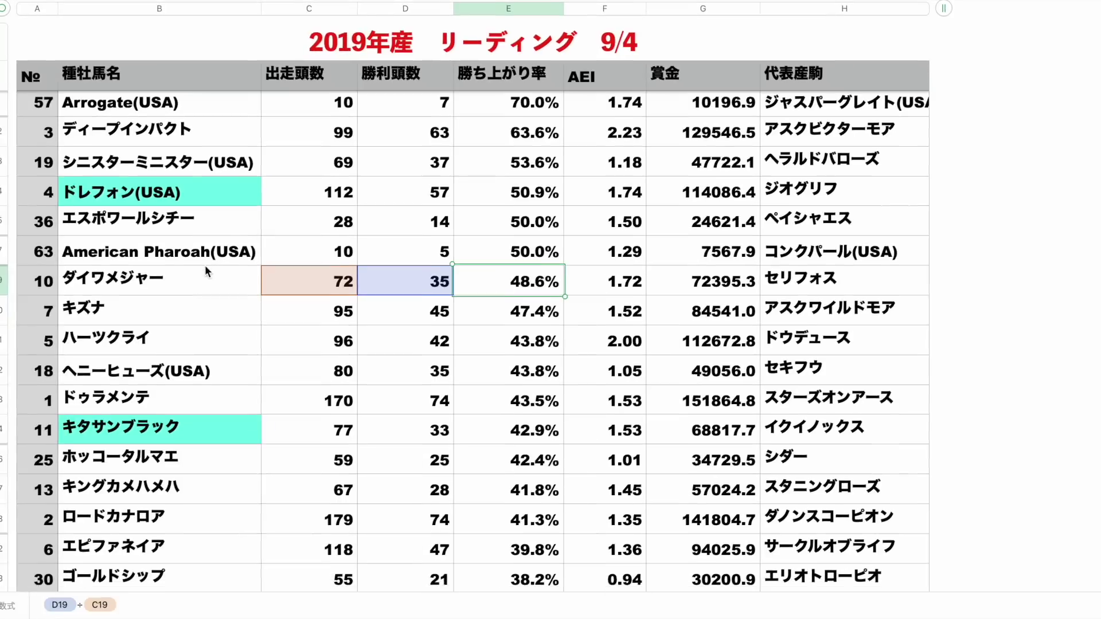
pyautogui.click(231, 132)
pyautogui.click(175, 291)
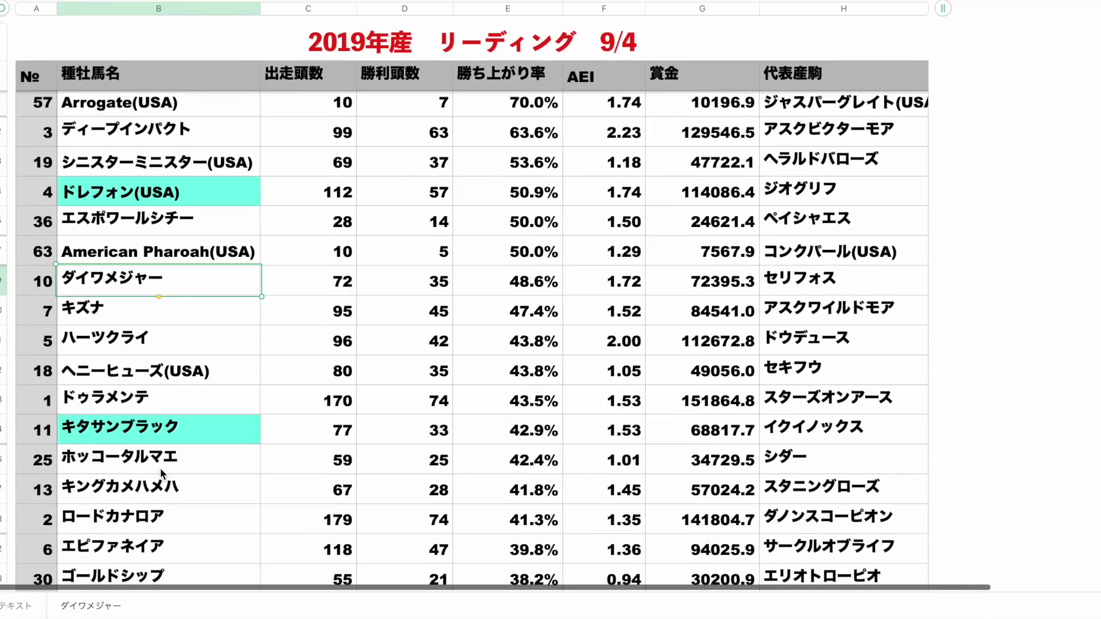
pyautogui.click(163, 492)
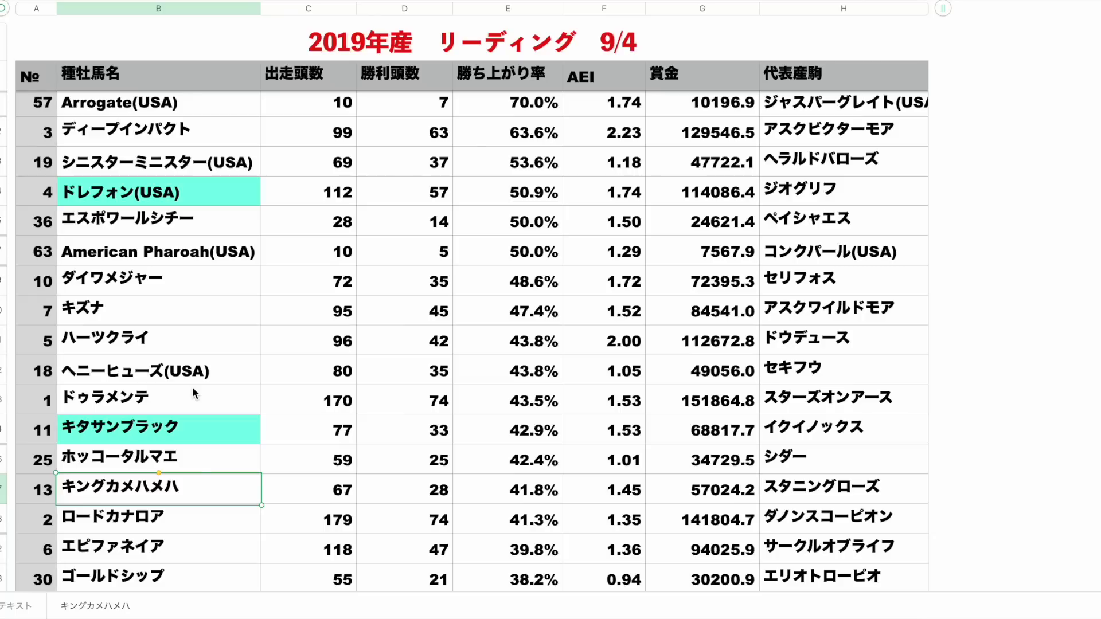
pyautogui.click(213, 281)
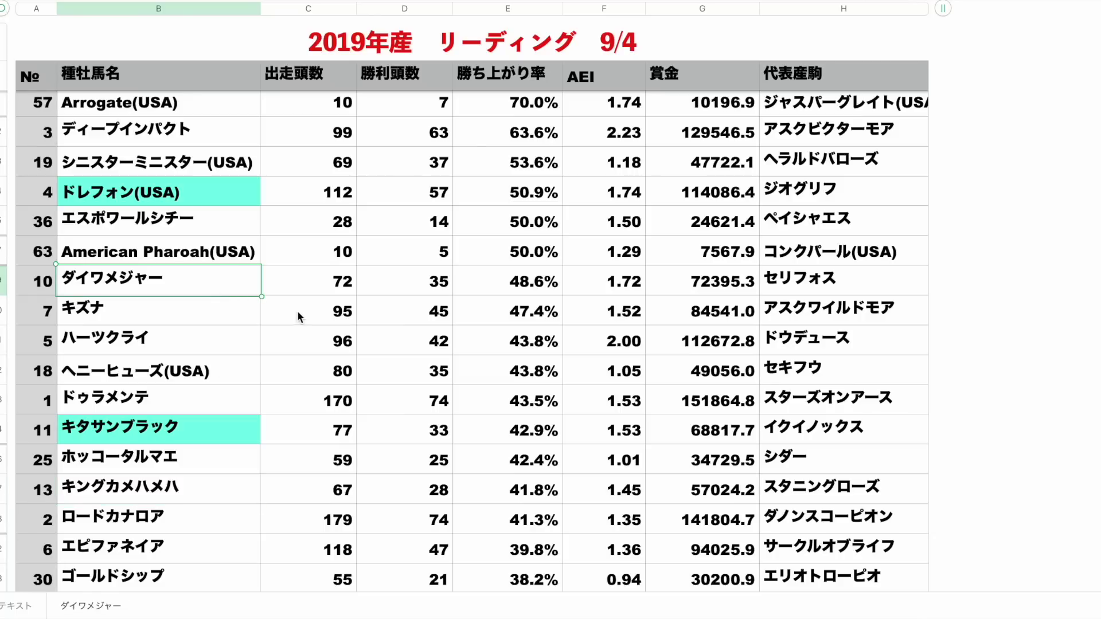
pyautogui.click(497, 284)
# Step: Compare キズナ's 勝ち上がり率 with エピファネイア's and highlight キズナ's entire row
pyautogui.scroll(-1, 1037, 291)
pyautogui.scroll(-1, 1037, 294)
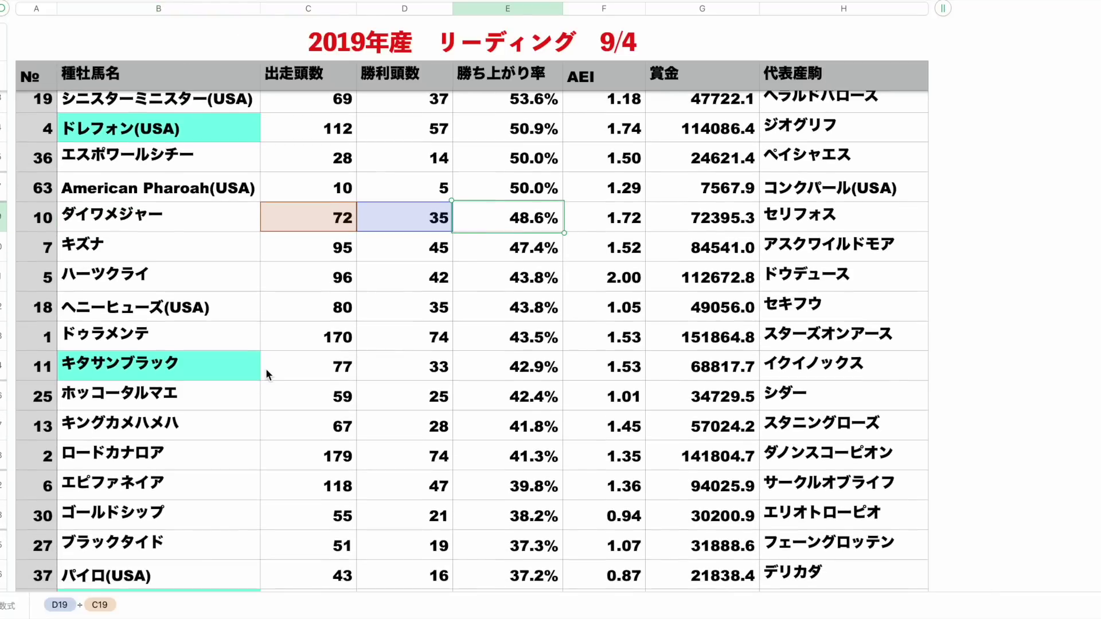
pyautogui.click(443, 245)
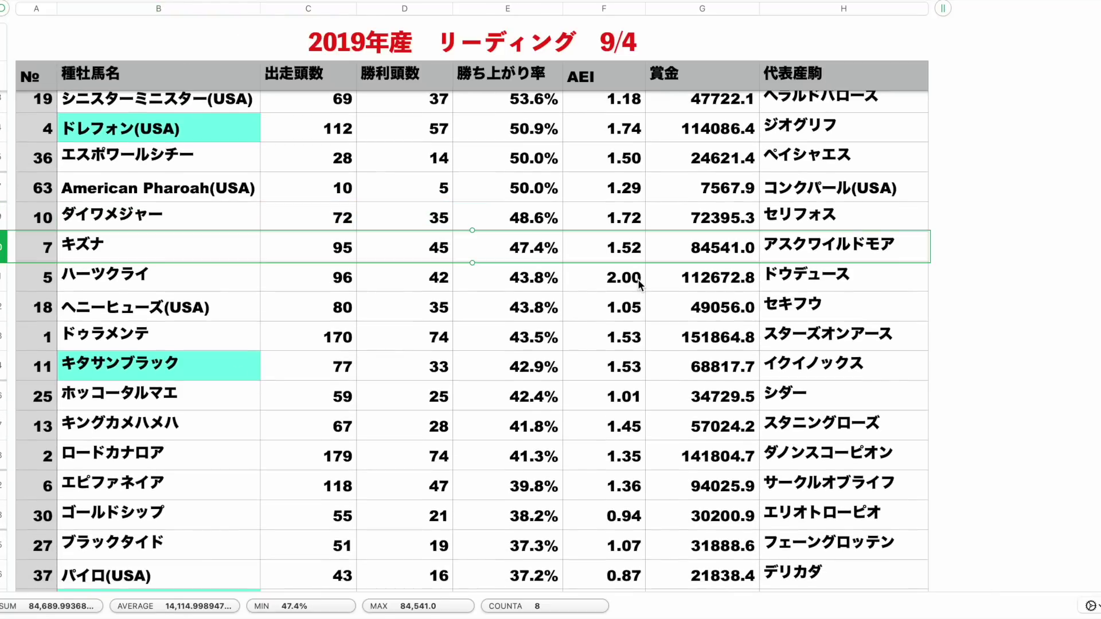
pyautogui.click(544, 254)
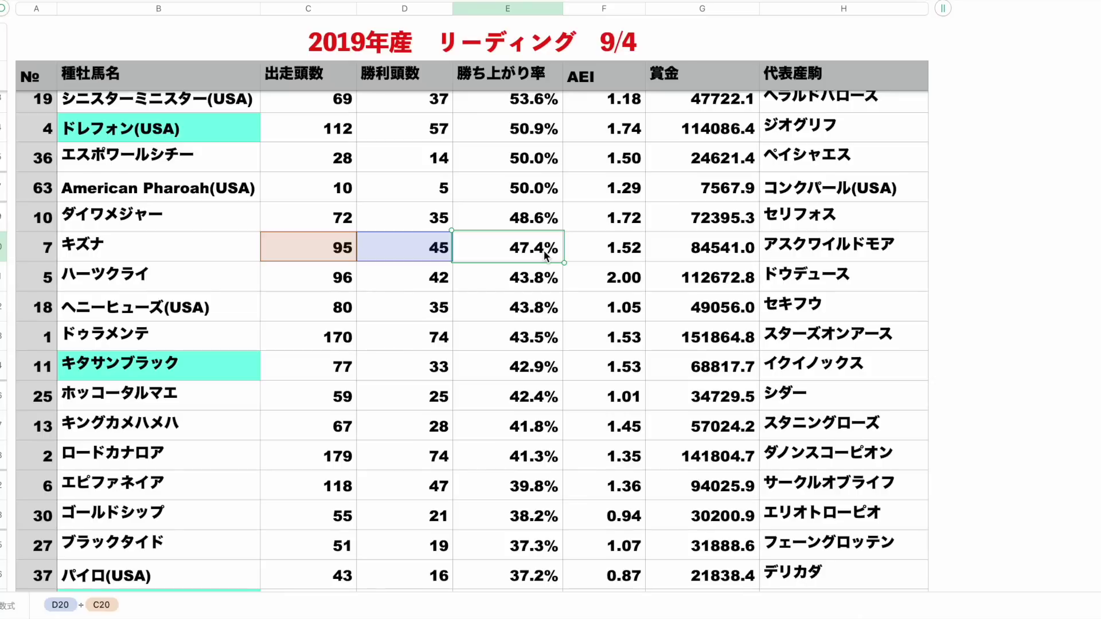
pyautogui.click(539, 494)
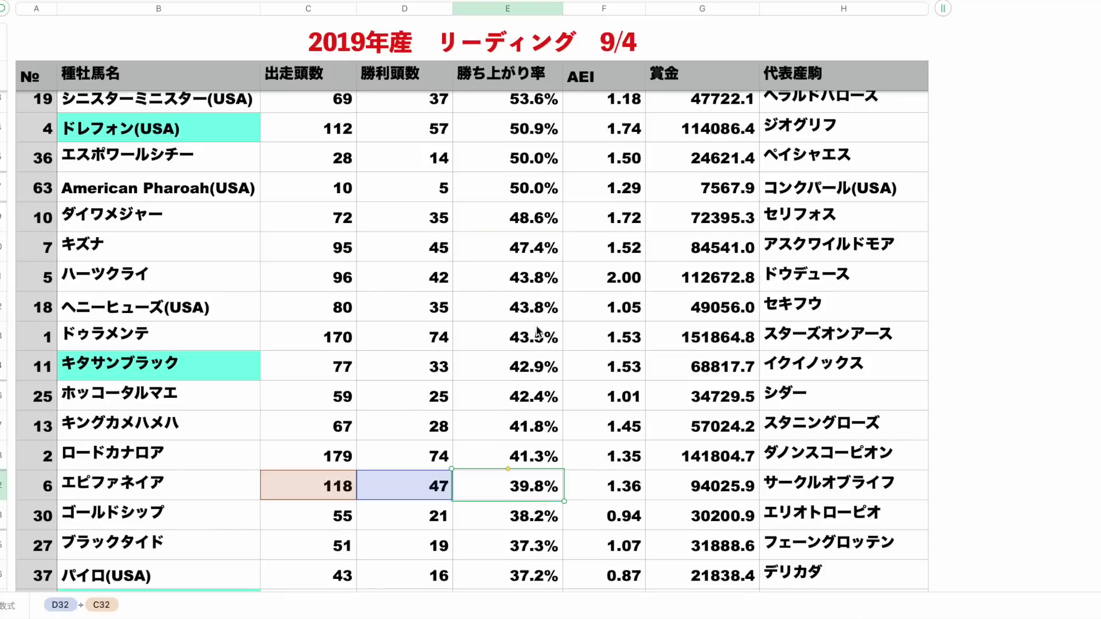
pyautogui.click(545, 252)
pyautogui.click(3, 247)
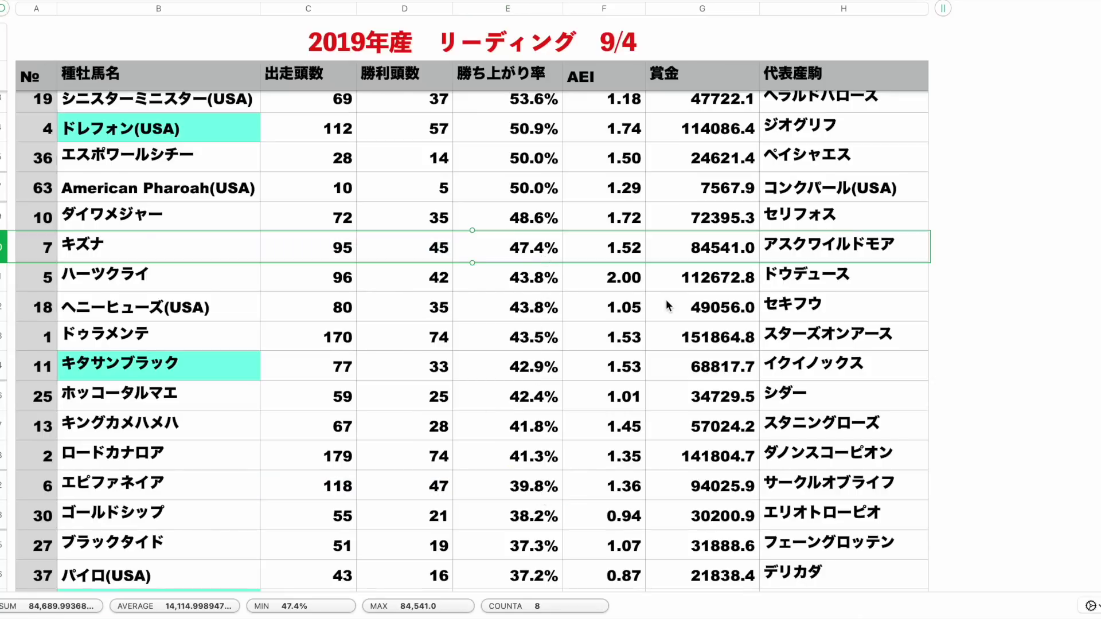
# Step: Check ハーツクライ's AEI and sort the 2019年産 リーディング 9/4 table by AEI in descending order
pyautogui.click(232, 281)
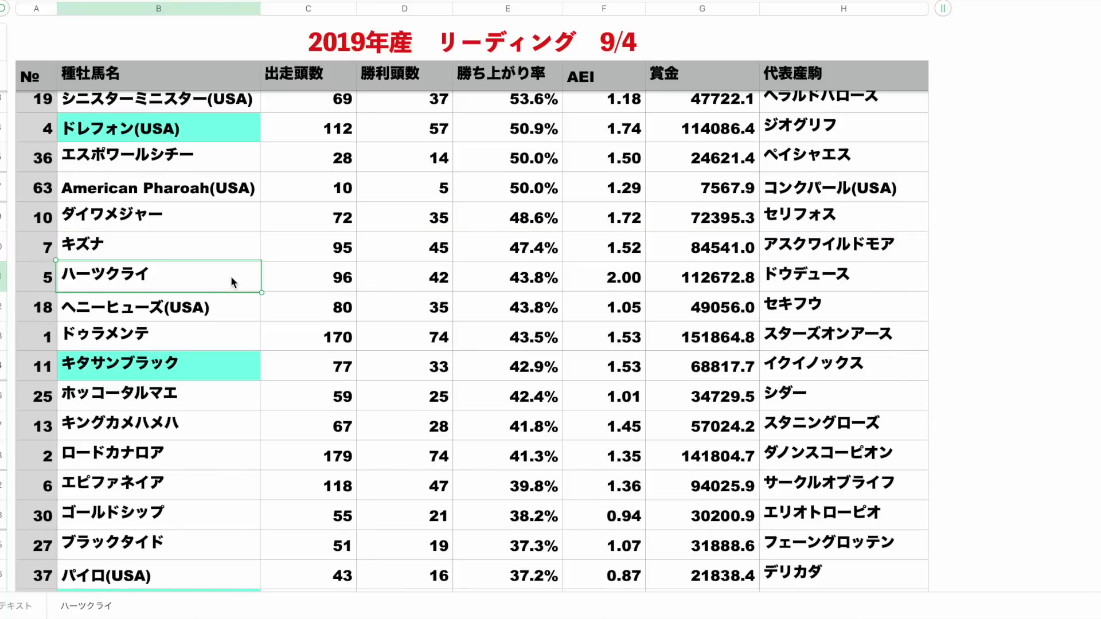
pyautogui.click(642, 278)
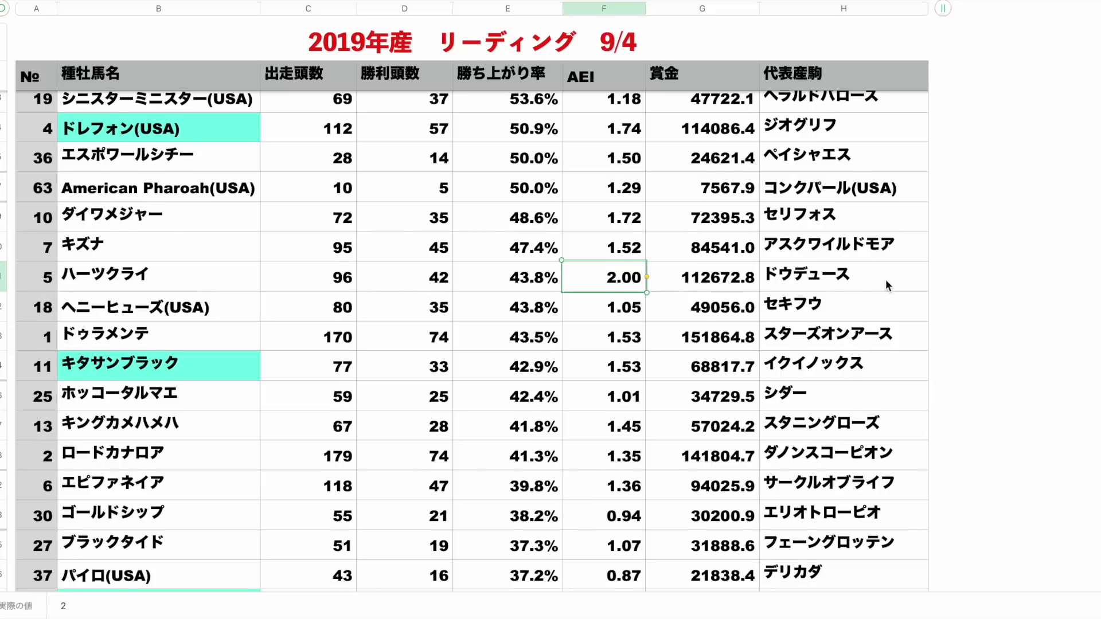
pyautogui.scroll(3, 886, 280)
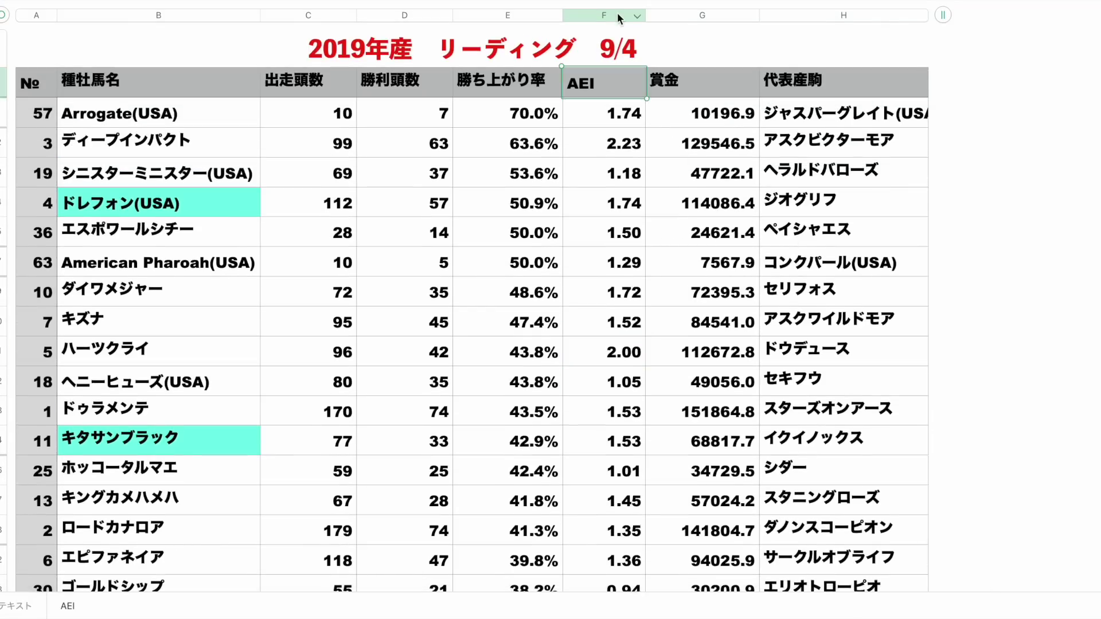
pyautogui.click(643, 15)
# Step: Compare ハーツクライ's 勝ち上がり率 and AEI with ディープインパクト's, highlighting ハーツクライ's entire row
pyautogui.click(608, 145)
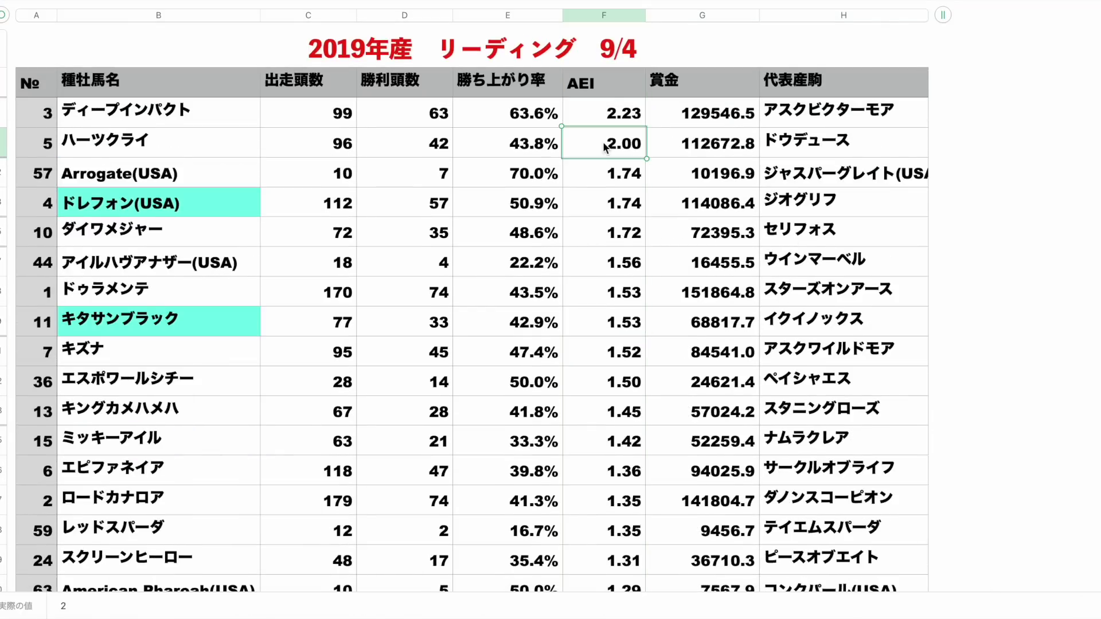
pyautogui.click(299, 147)
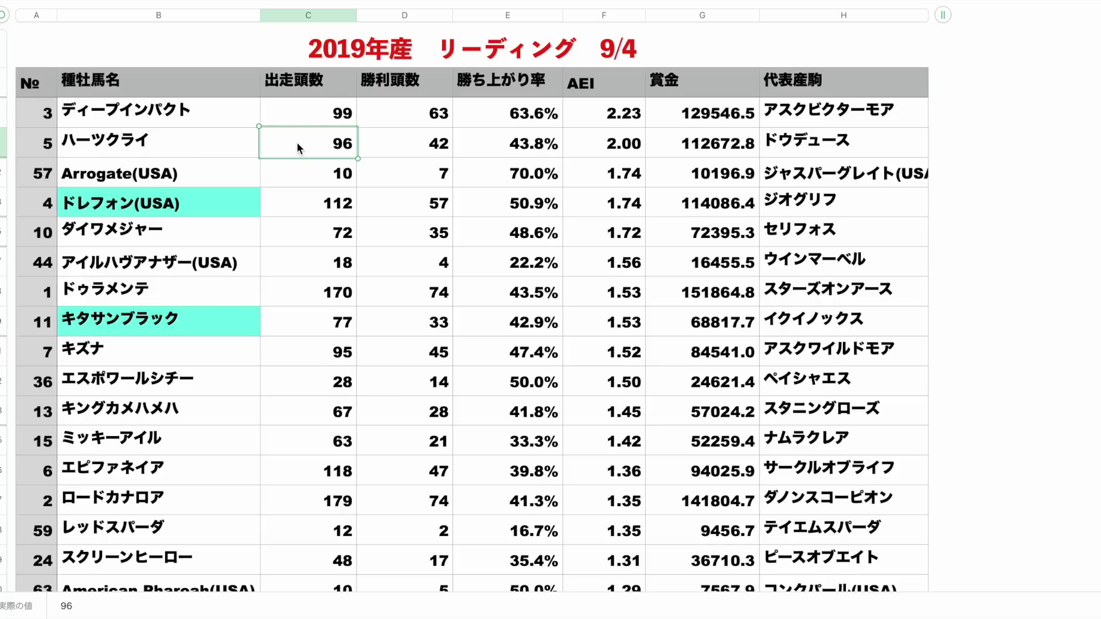
pyautogui.hotkey('shift', 'space')
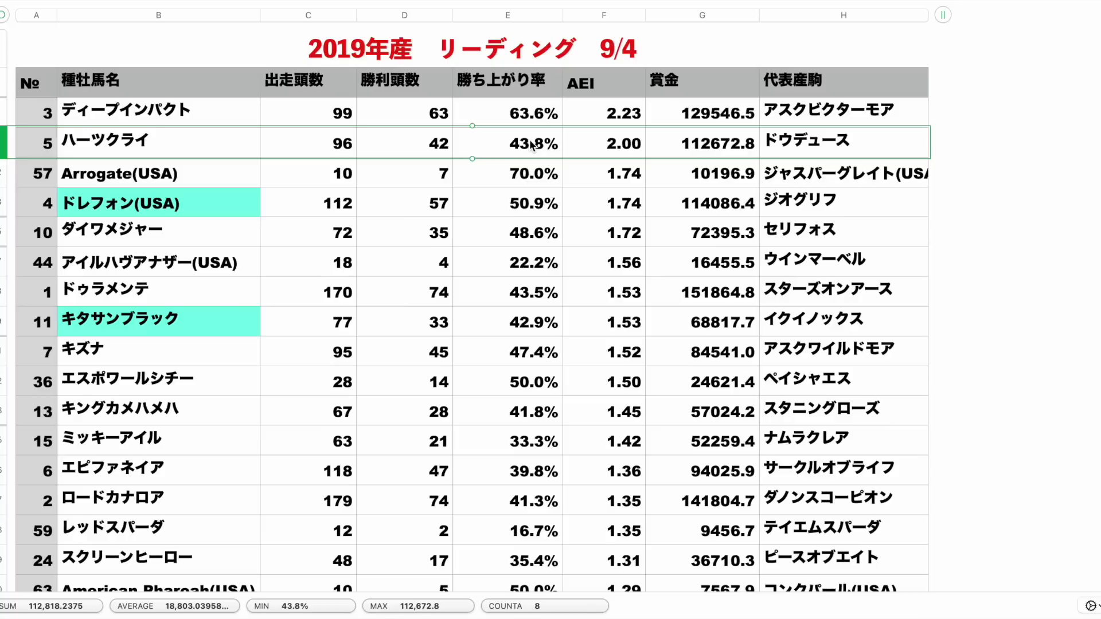
pyautogui.click(539, 122)
pyautogui.click(533, 145)
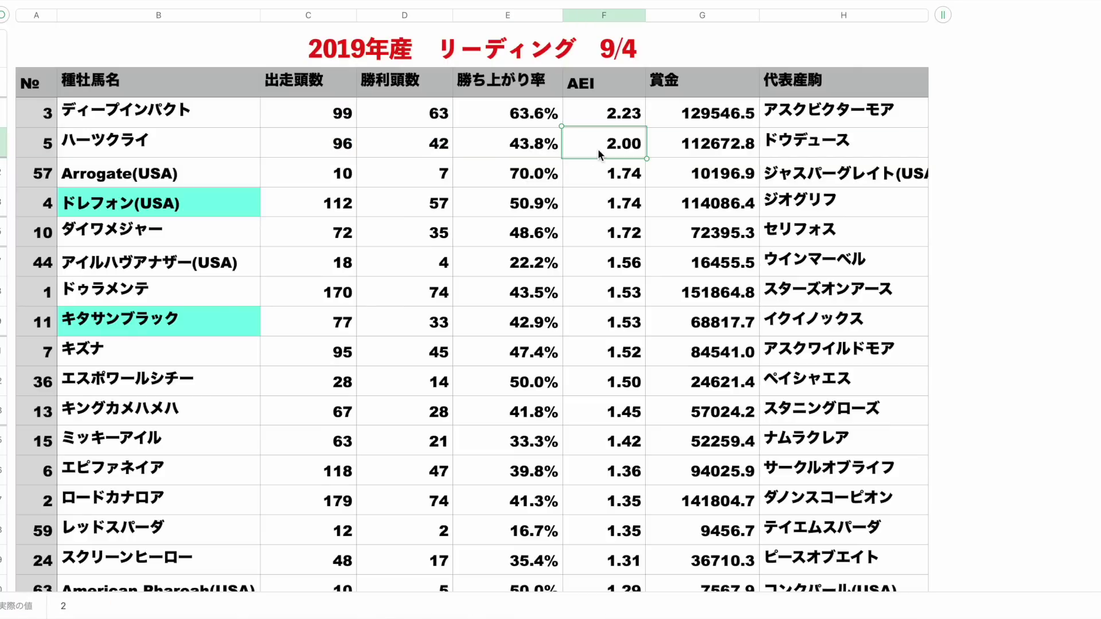
pyautogui.click(619, 117)
pyautogui.click(612, 150)
pyautogui.click(8, 143)
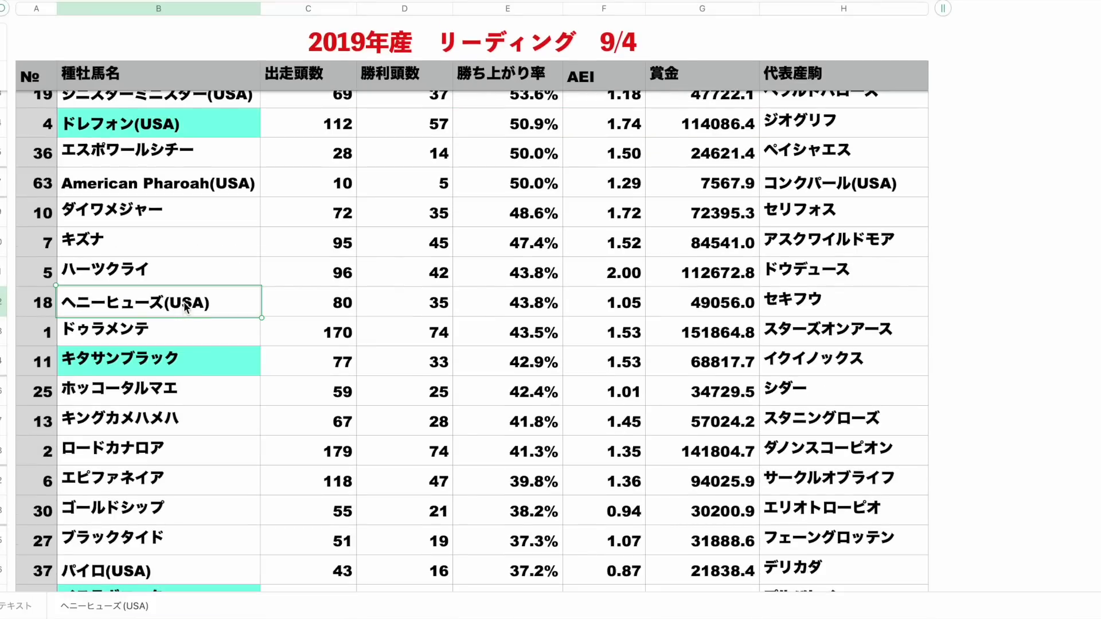
# Step: Examine ドゥラメンテ's row, comparing its 出走頭数 with ロードカナロア's and checking its 勝ち上がり率 and AEI
pyautogui.scroll(1, 180, 326)
pyautogui.click(187, 330)
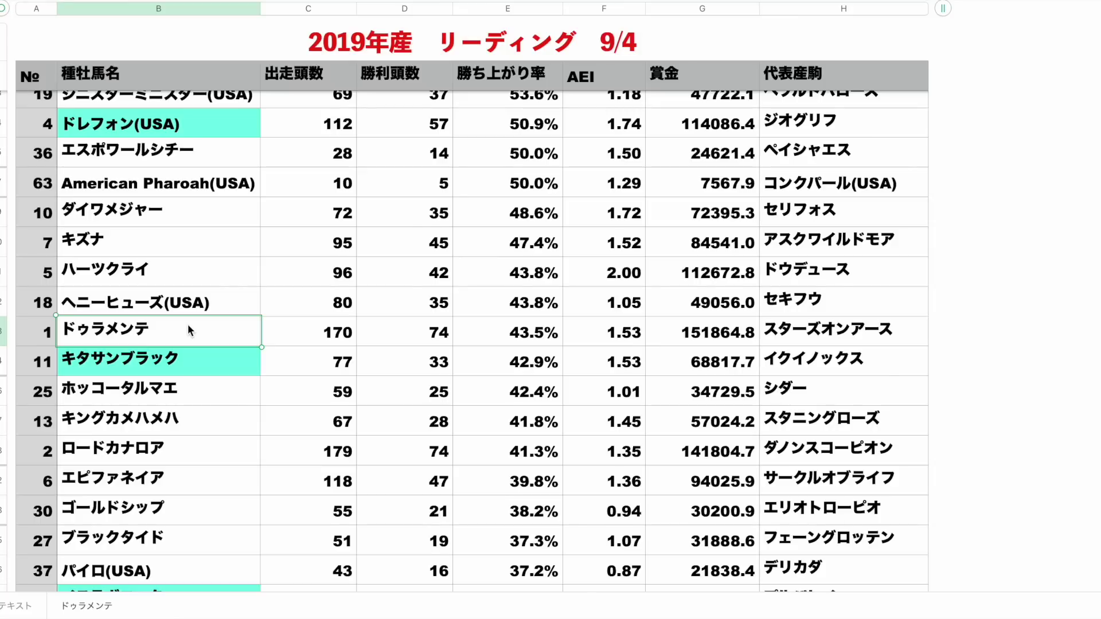
pyautogui.scroll(-1, 188, 326)
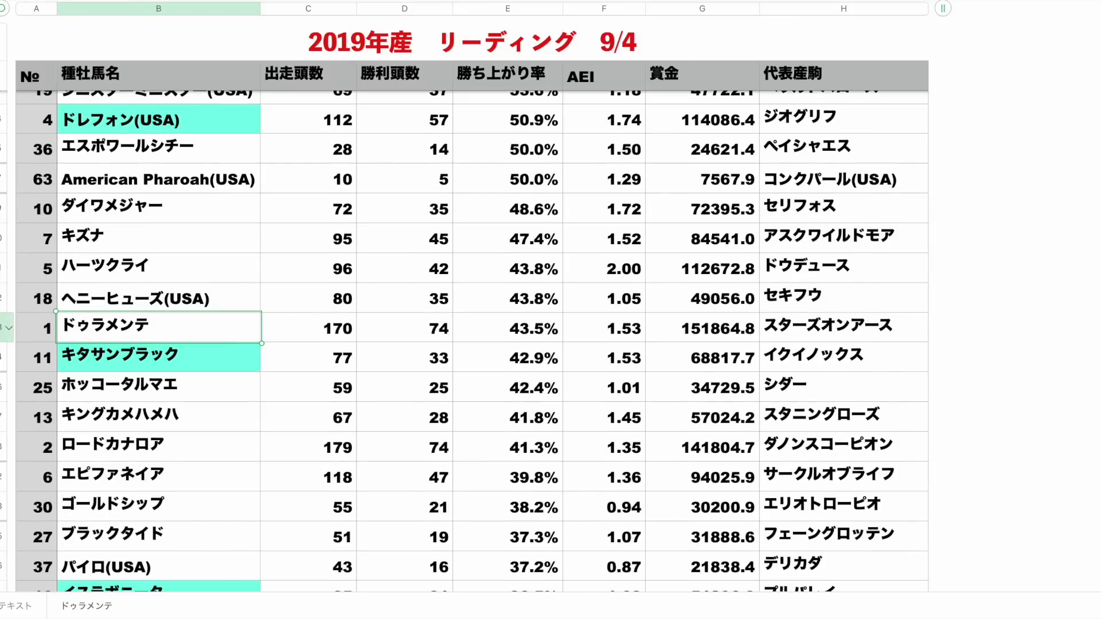
pyautogui.click(6, 328)
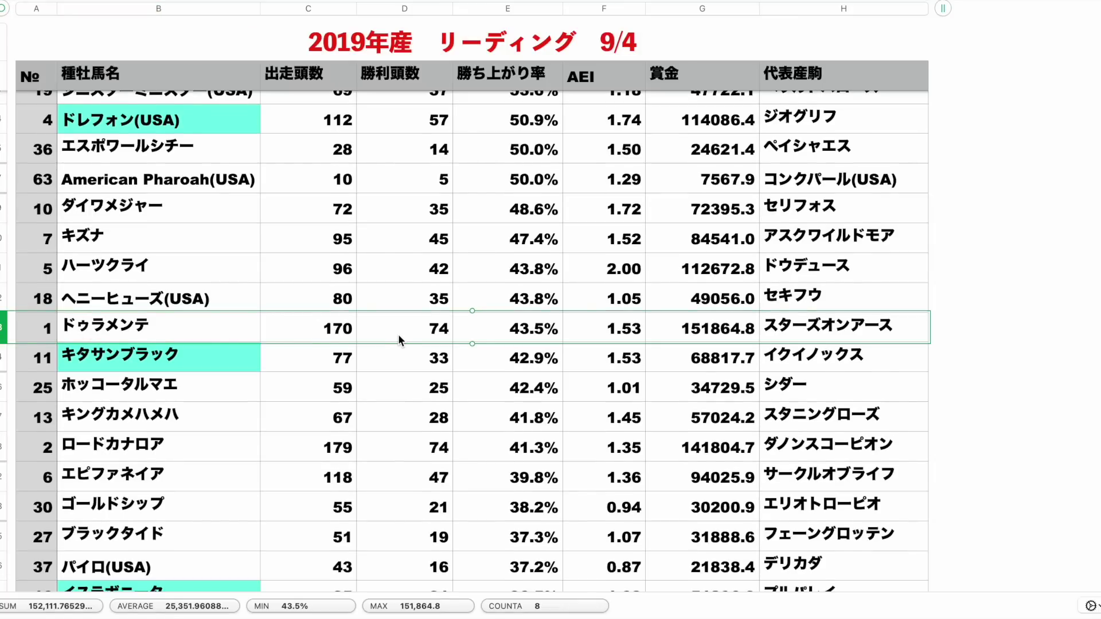
pyautogui.click(298, 336)
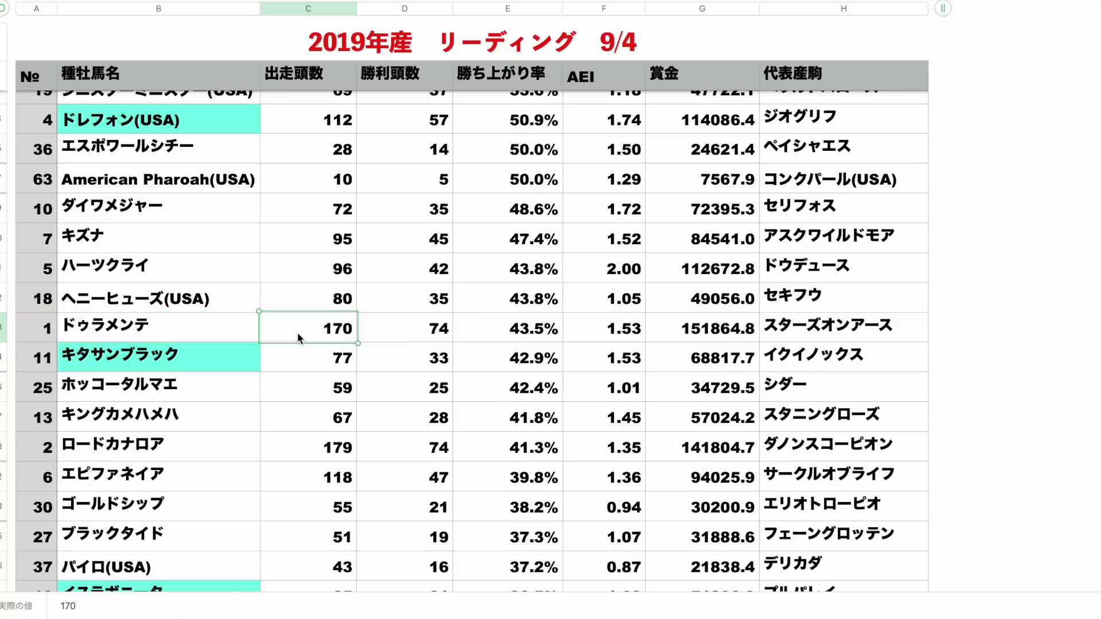
pyautogui.click(308, 450)
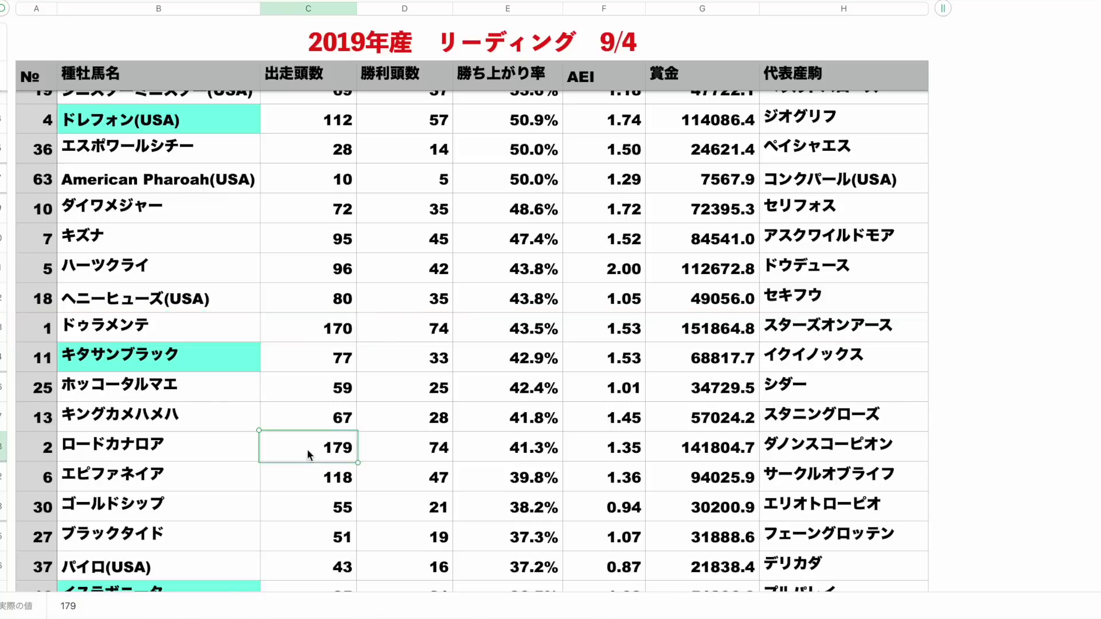
pyautogui.click(308, 328)
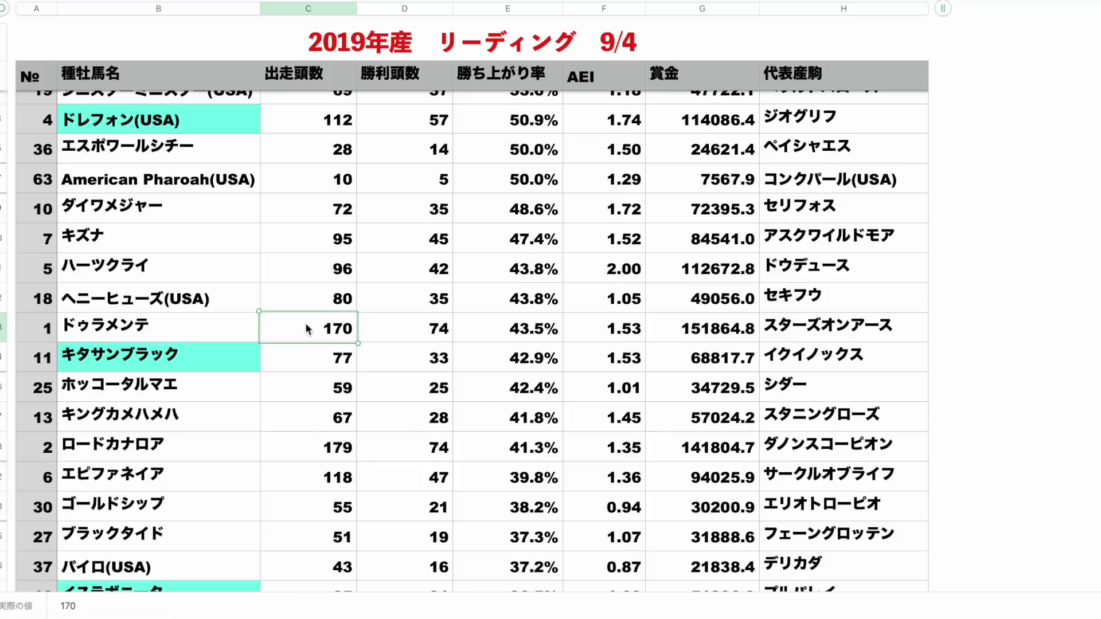
pyautogui.click(481, 323)
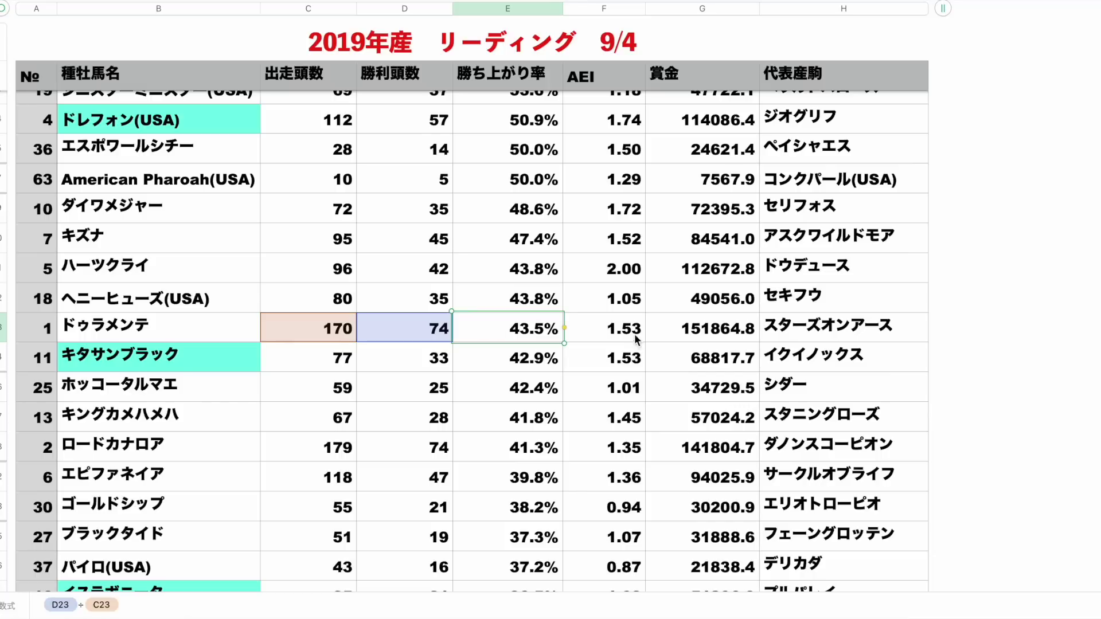
pyautogui.click(597, 333)
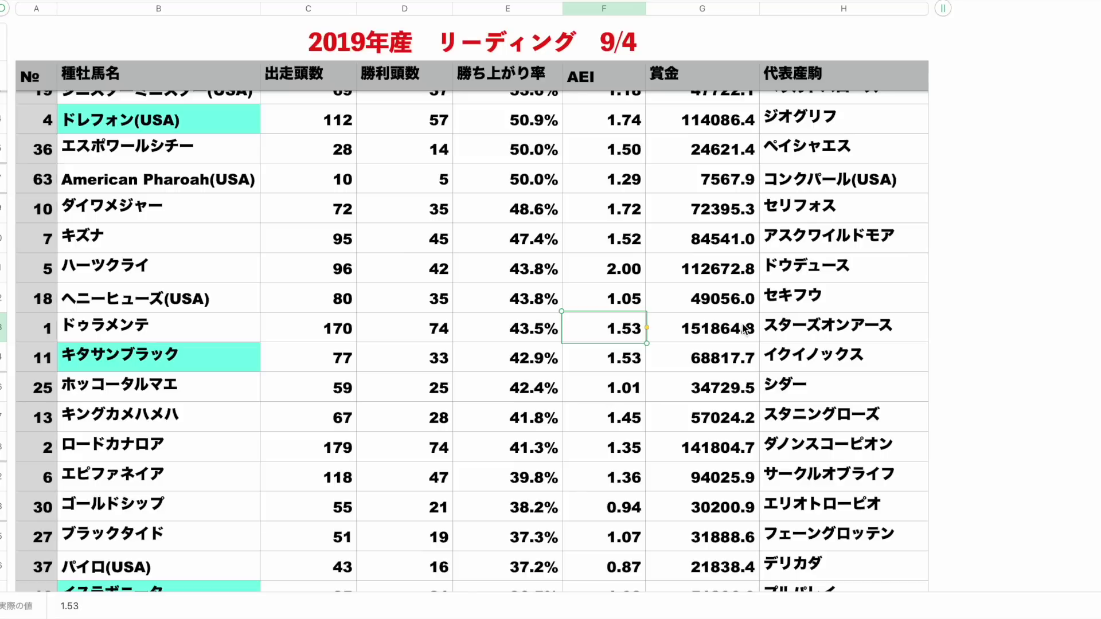
# Step: Check キタサンブラック's entry and highlight the entire rows of ロードカナロア and エピファネイア in turn
pyautogui.click(208, 359)
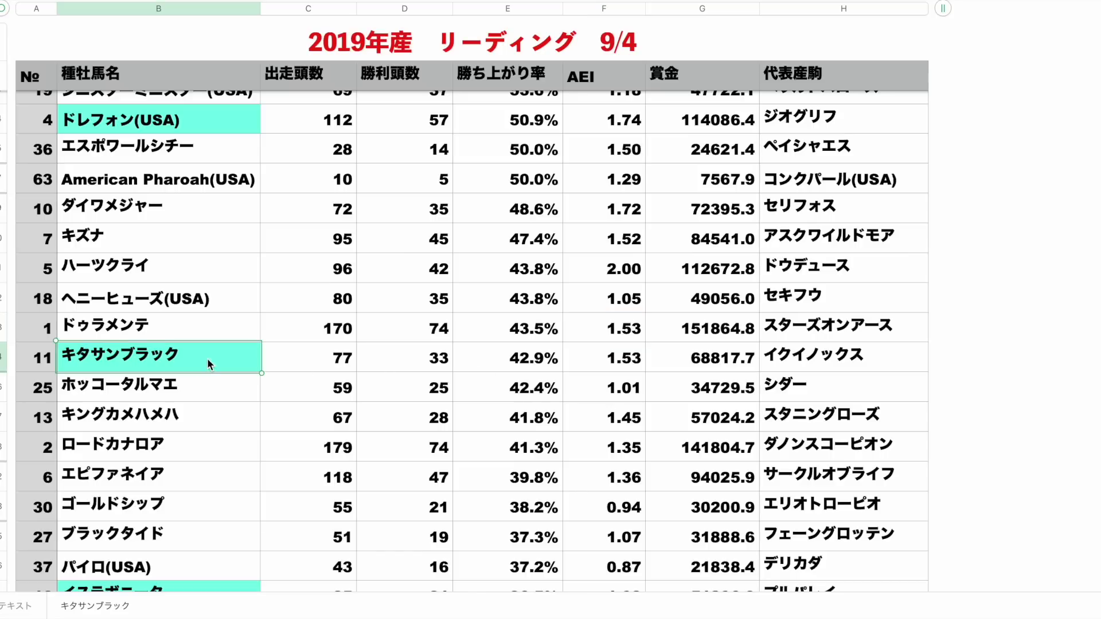
pyautogui.scroll(-2, 250, 388)
pyautogui.click(240, 396)
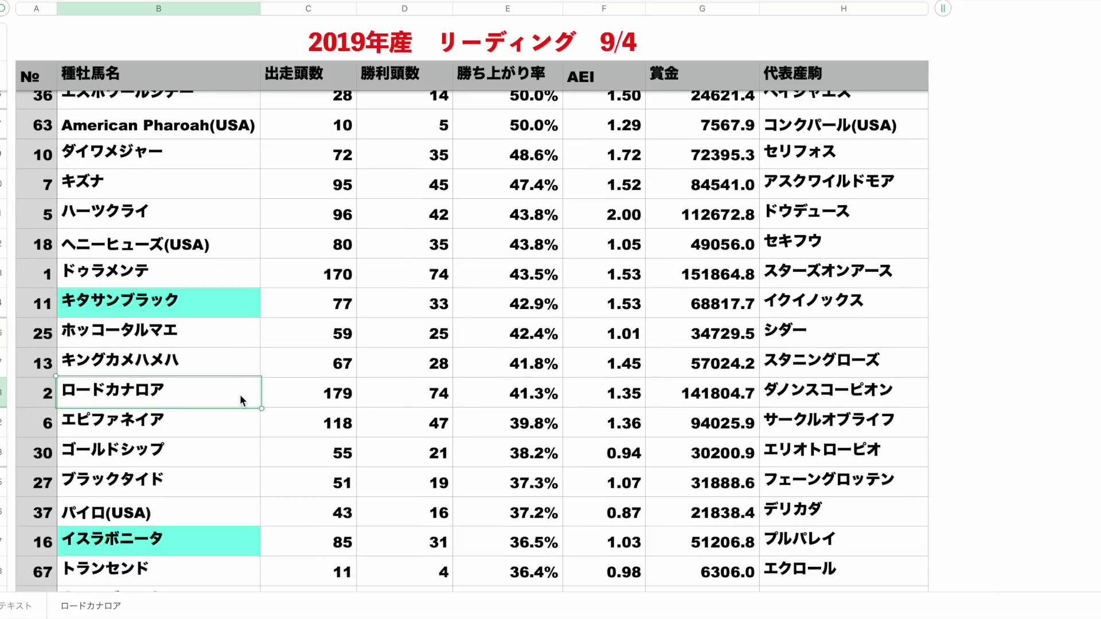
pyautogui.scroll(-2, 240, 394)
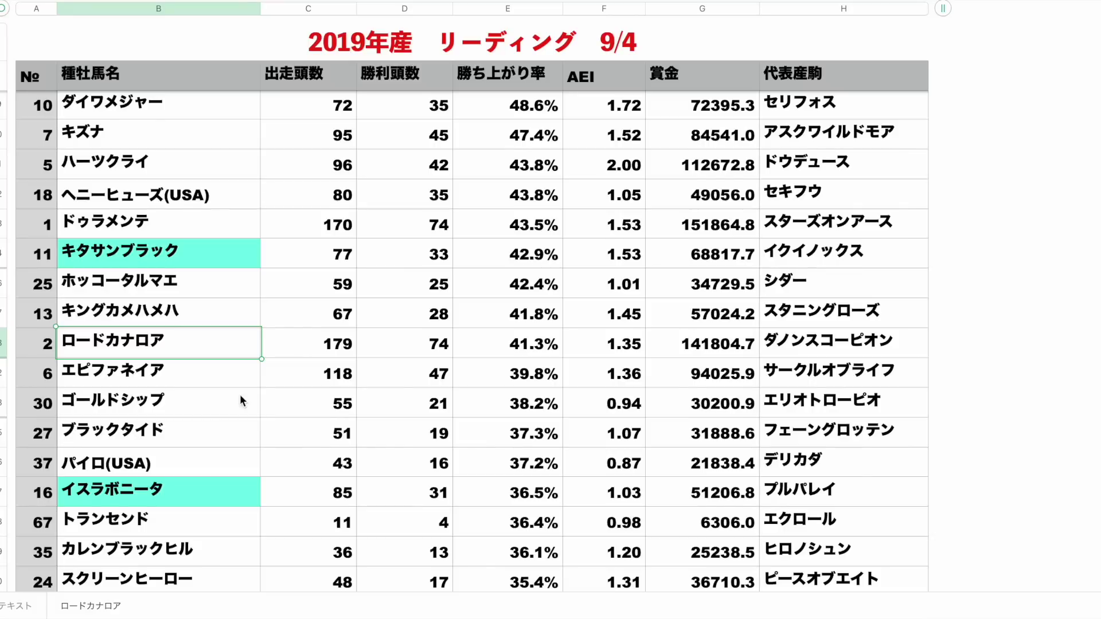
pyautogui.click(3, 344)
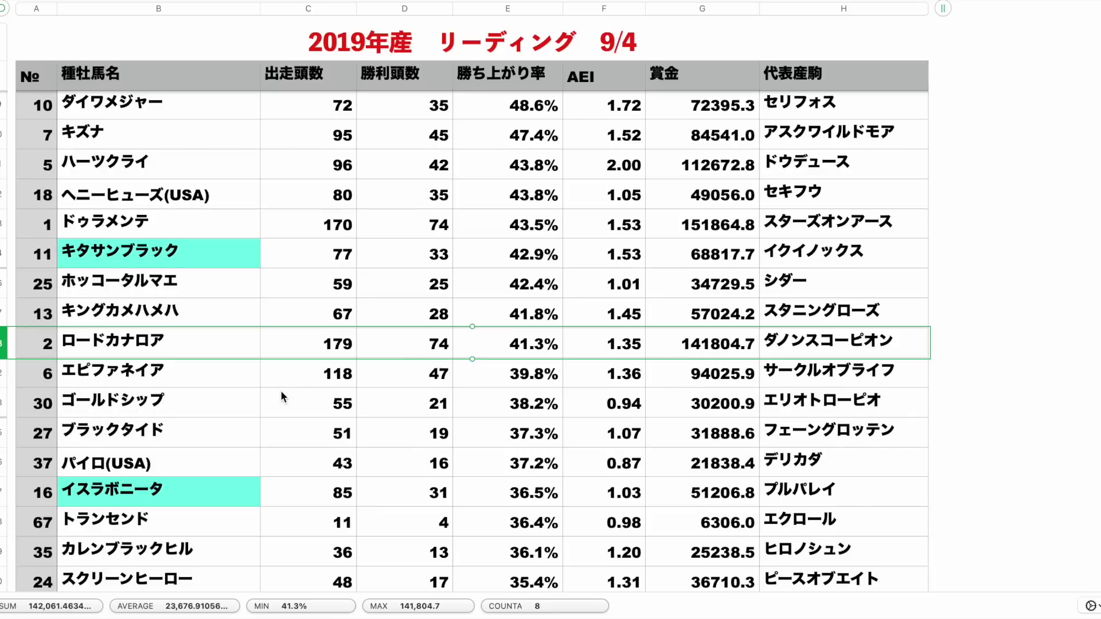
pyautogui.click(3, 372)
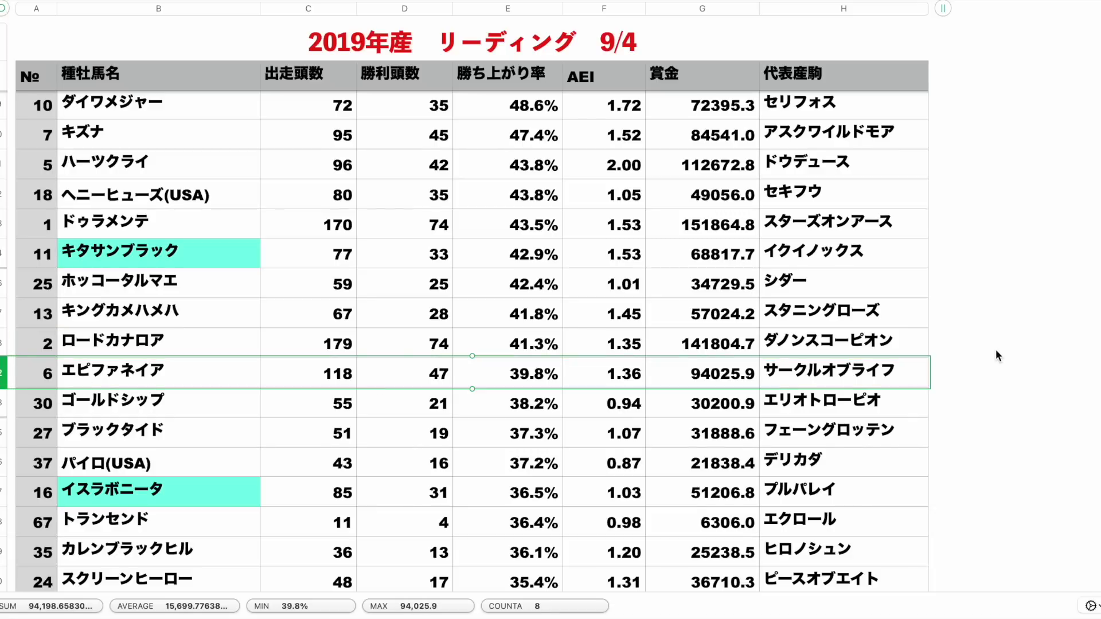
# Step: Look through the sires ranked below エピファネイア by 勝ち上がり率 and select ゴールドシップ's name
pyautogui.scroll(-2, 996, 353)
pyautogui.scroll(-1, 996, 349)
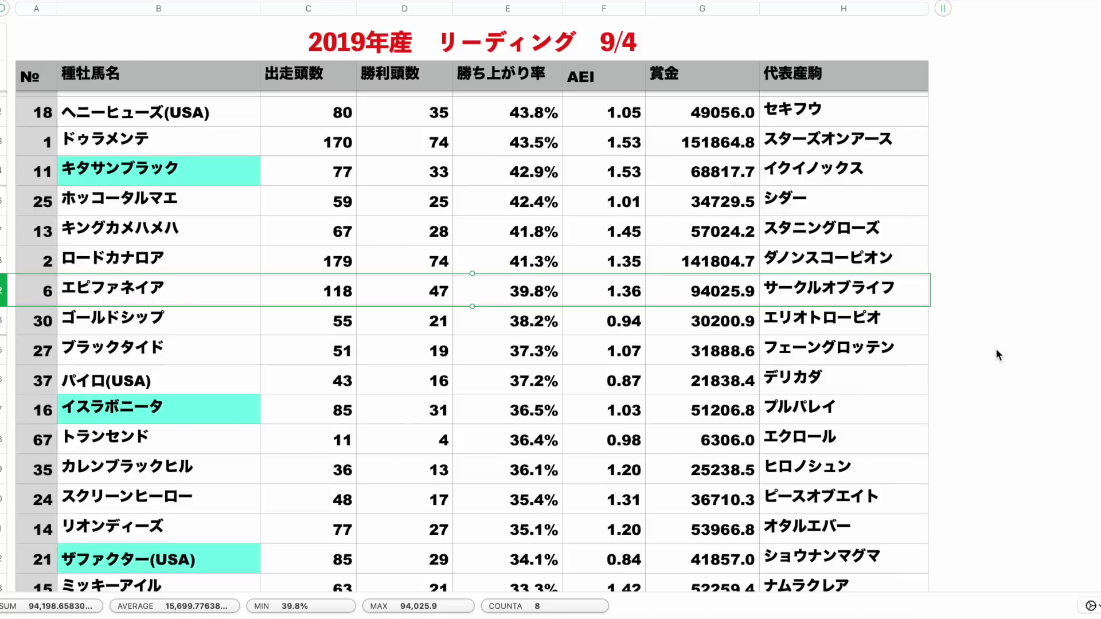
pyautogui.scroll(-1, 997, 350)
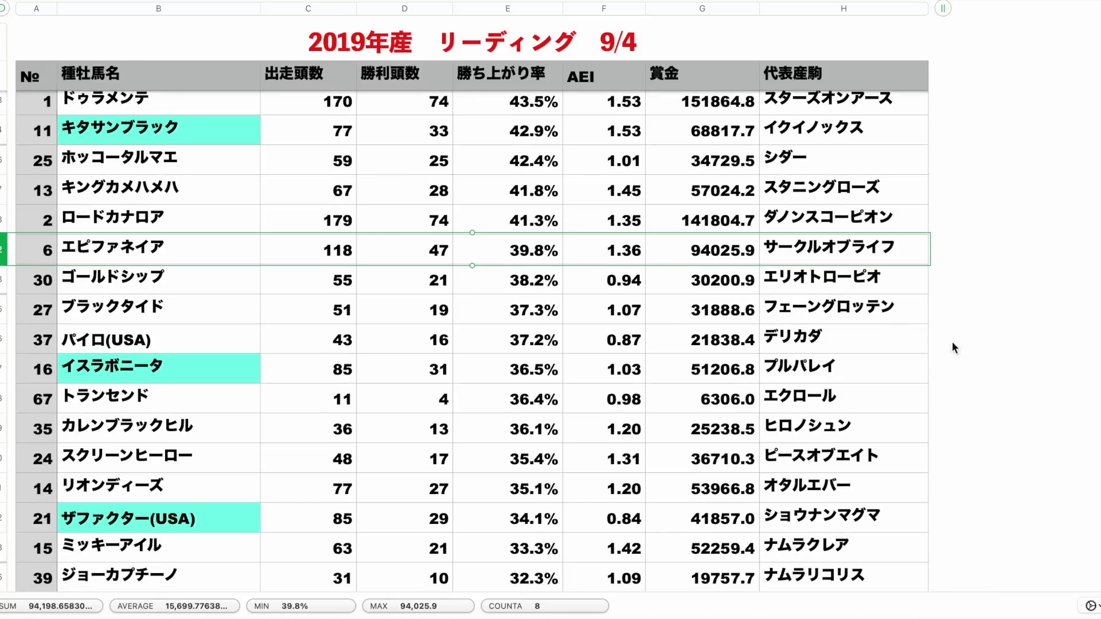
pyautogui.scroll(-2, 404, 325)
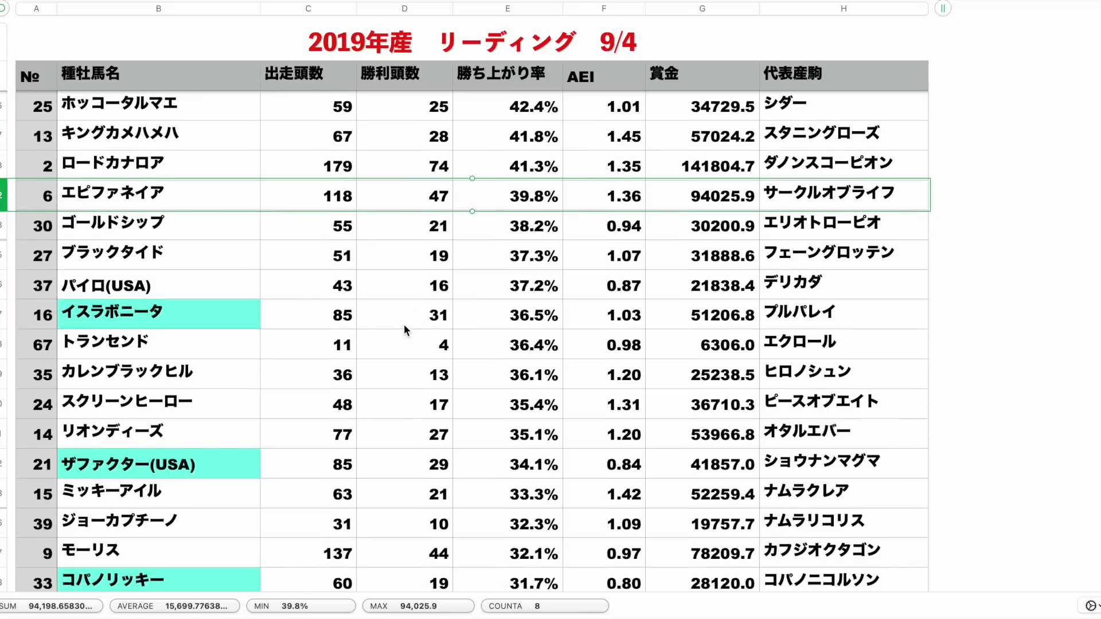
pyautogui.scroll(-1, 404, 324)
pyautogui.click(172, 179)
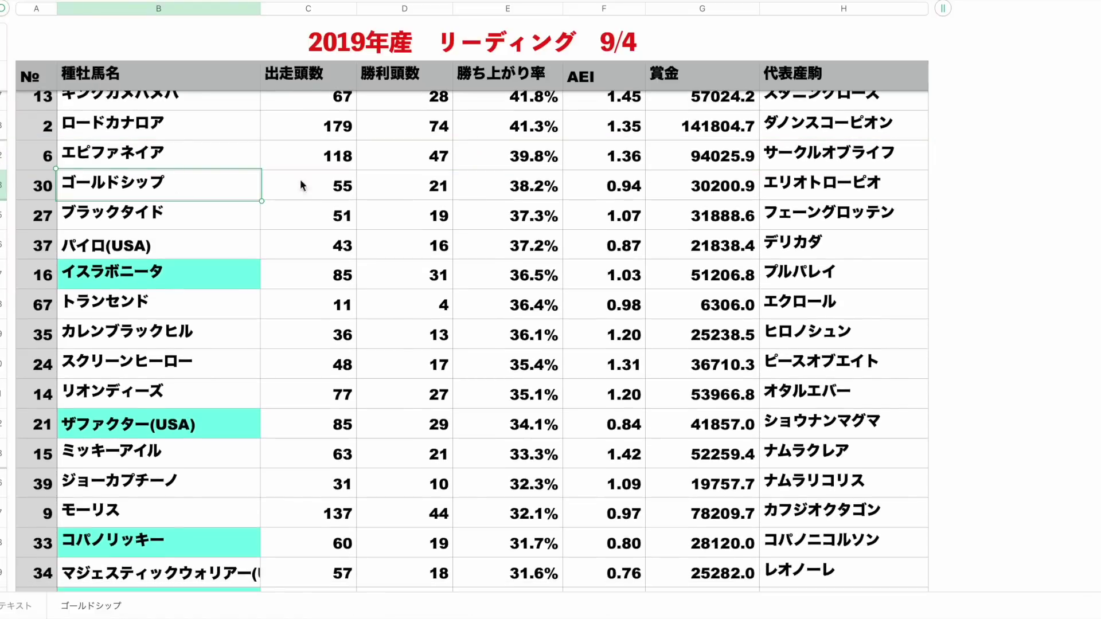
# Step: Compare ゴールドシップ's 勝ち上がり率 in the 2019-crop and 2018-crop tables, and highlight its entire row in the 2019 ranking
pyautogui.click(532, 188)
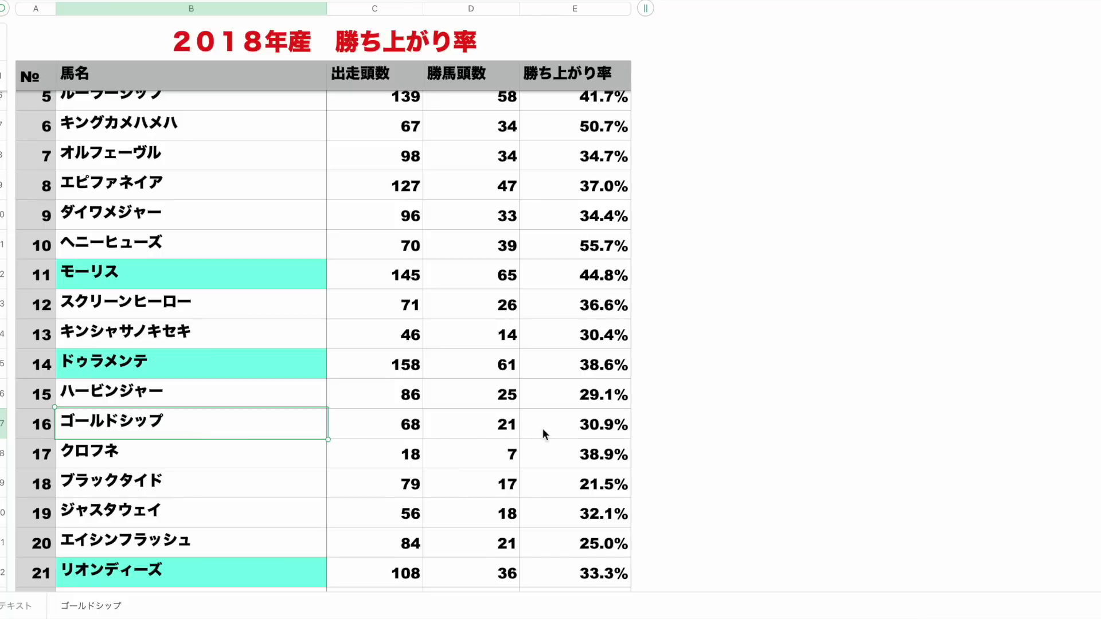
pyautogui.click(580, 425)
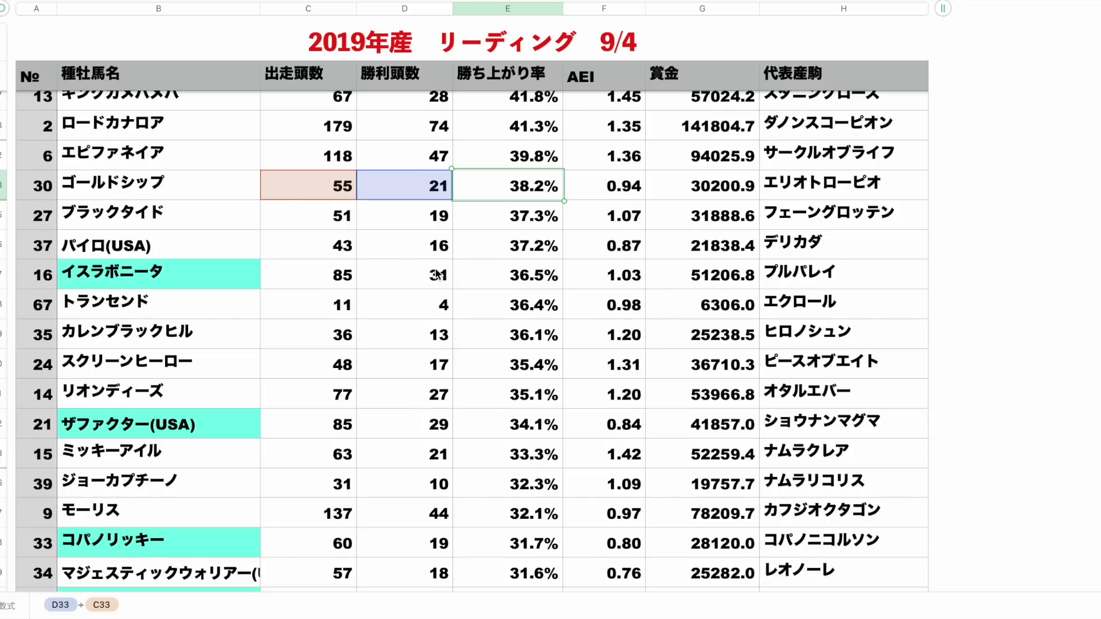
pyautogui.click(3, 185)
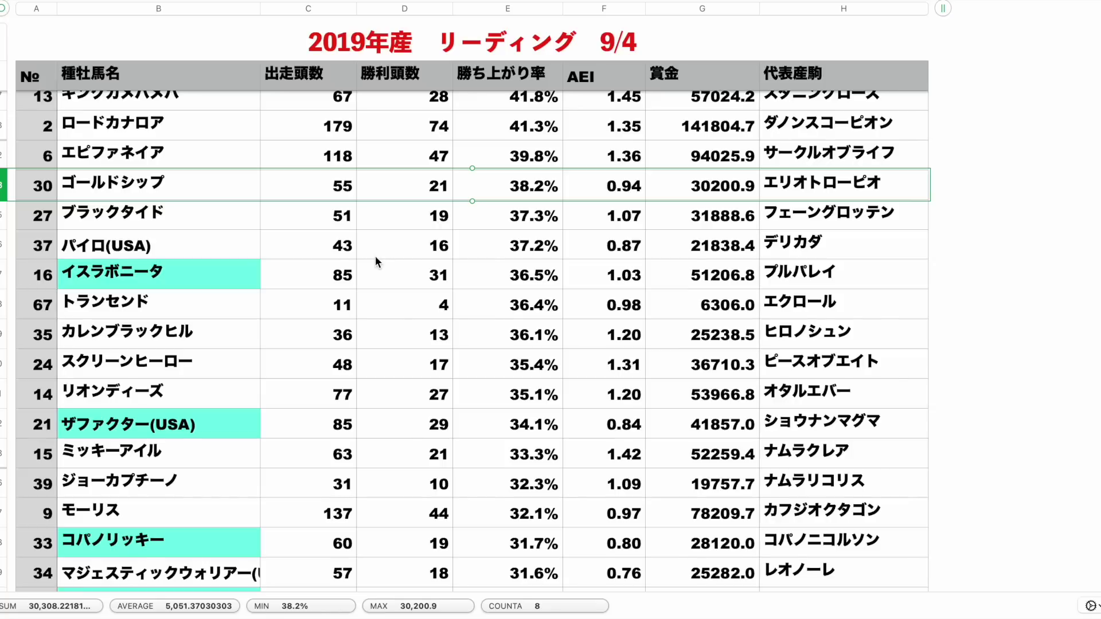
# Step: Examine カレンブラックヒル's entry in the 2019 ranking, highlighting its entire row and checking its 勝ち上がり率 and AEI
pyautogui.scroll(-2, 194, 308)
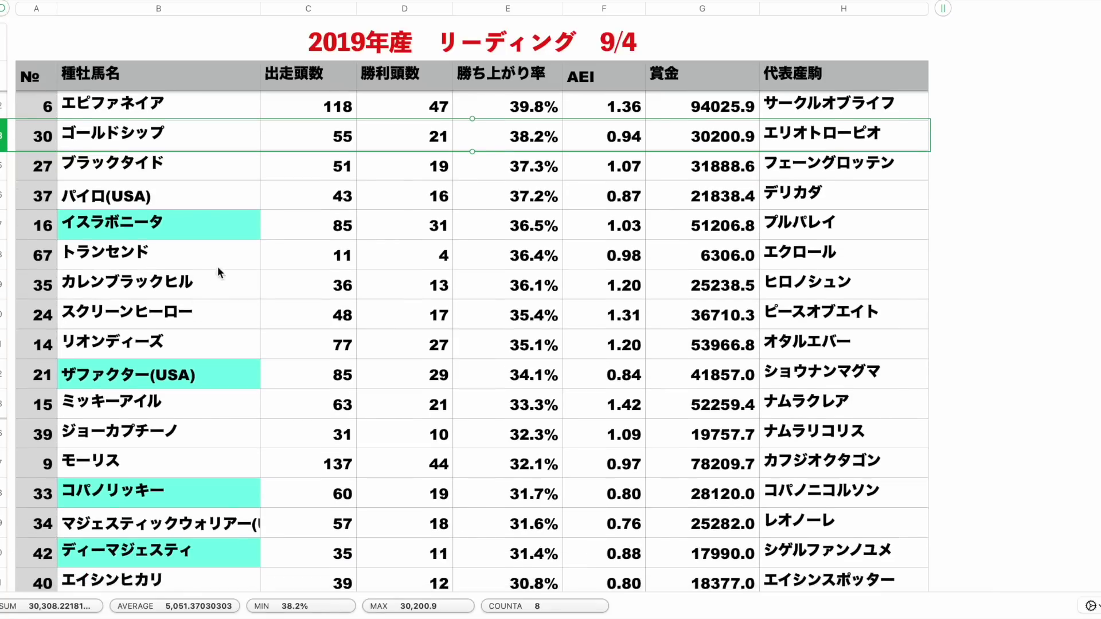
pyautogui.click(206, 291)
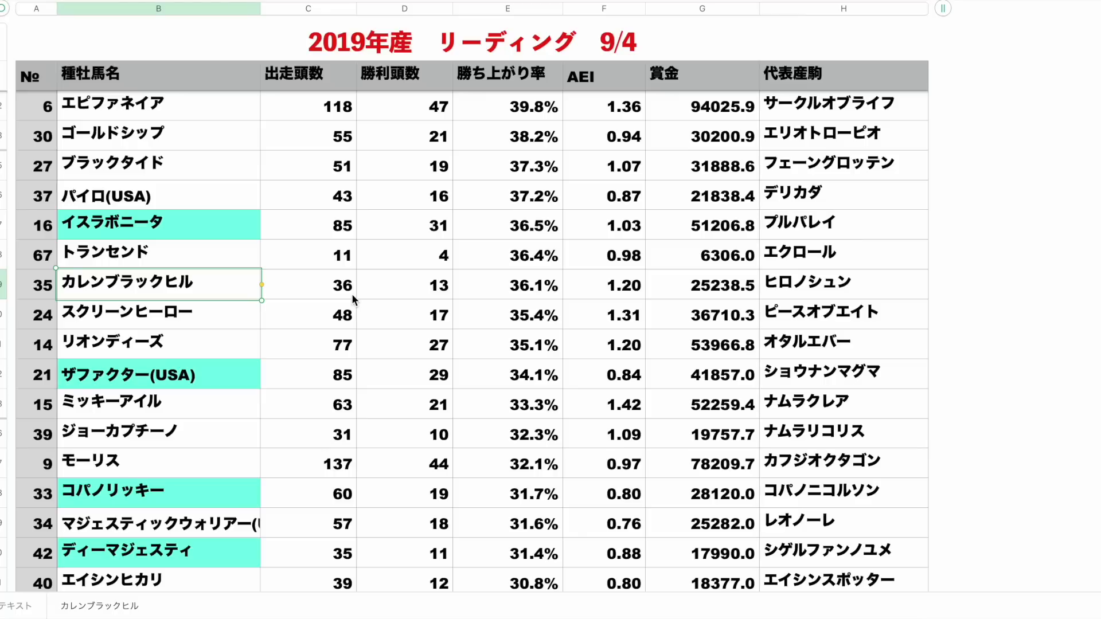
pyautogui.click(494, 286)
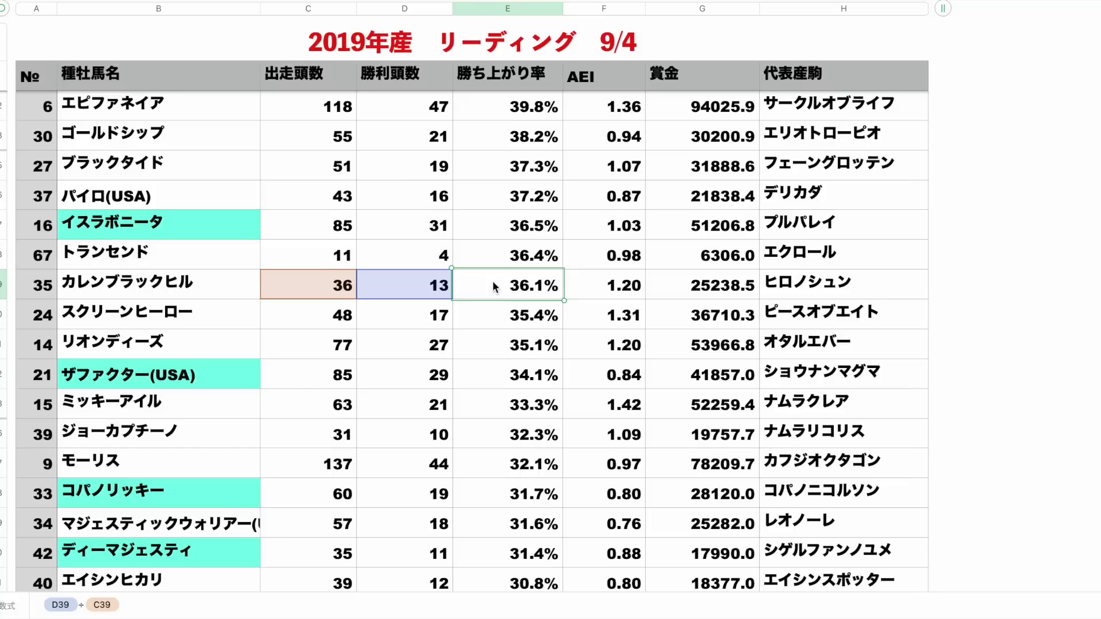
pyautogui.click(4, 285)
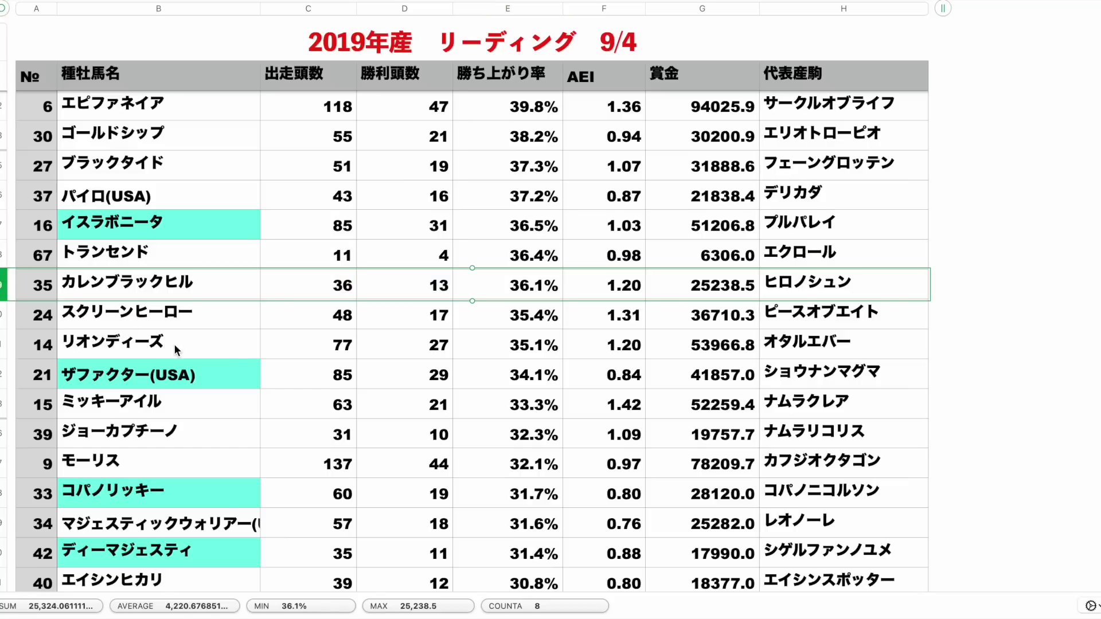
pyautogui.scroll(-1, 360, 353)
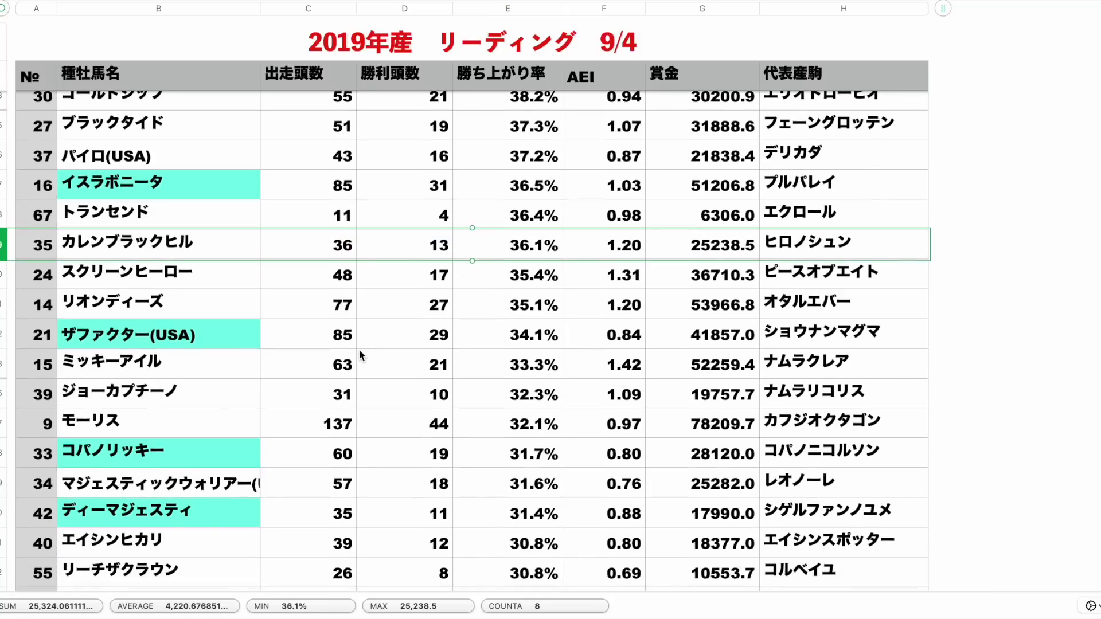
pyautogui.click(579, 249)
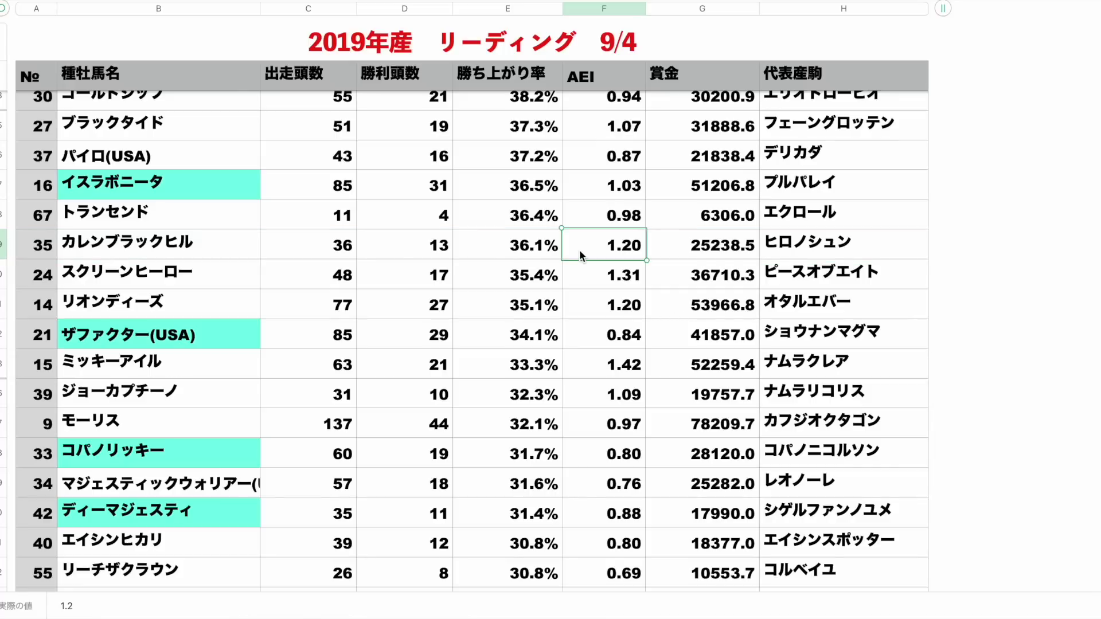
pyautogui.click(525, 252)
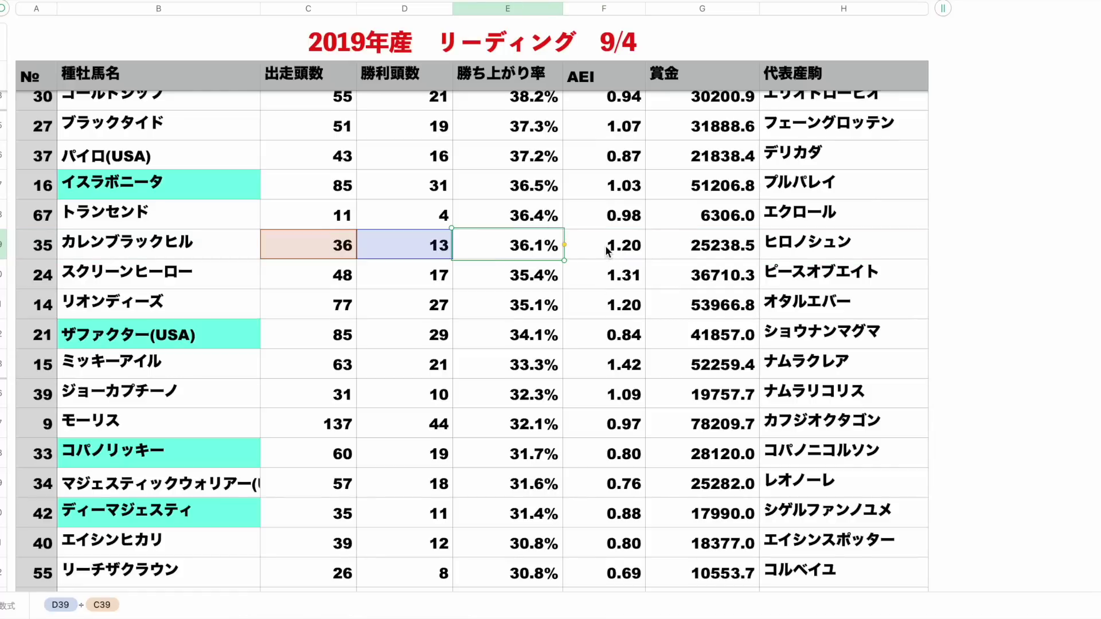
pyautogui.click(610, 251)
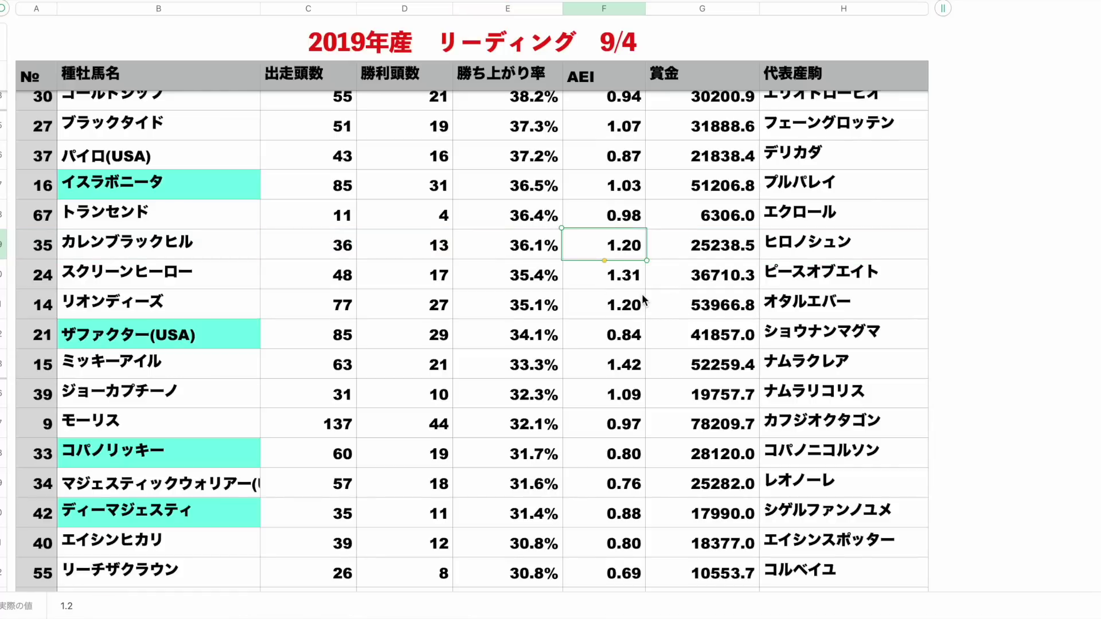
# Step: Highlight the entire rows of リオンディーズ and ミッキーアイル in turn and compare their 勝ち上がり率
pyautogui.scroll(-3, 324, 320)
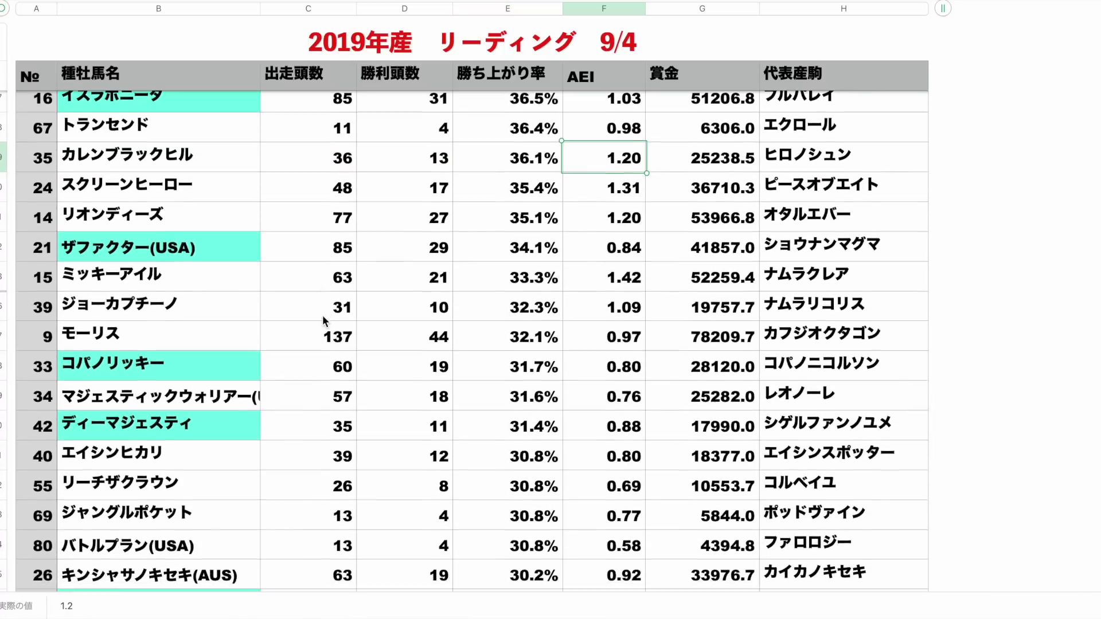
pyautogui.scroll(-2, 323, 315)
pyautogui.scroll(-1, 322, 314)
pyautogui.click(3, 150)
pyautogui.click(5, 210)
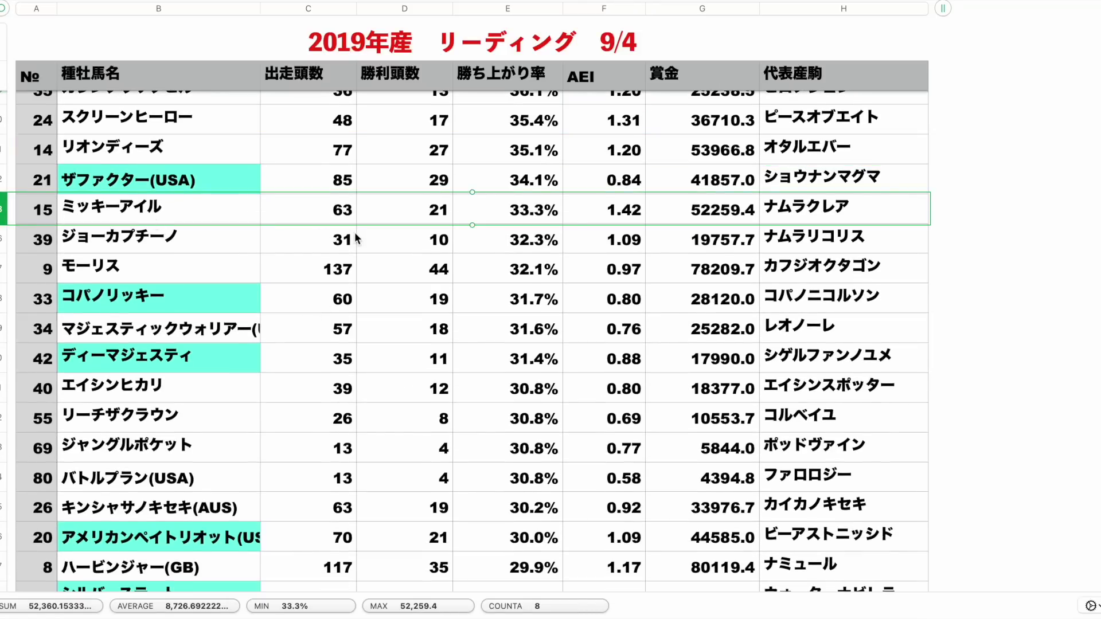
pyautogui.click(534, 151)
pyautogui.click(523, 215)
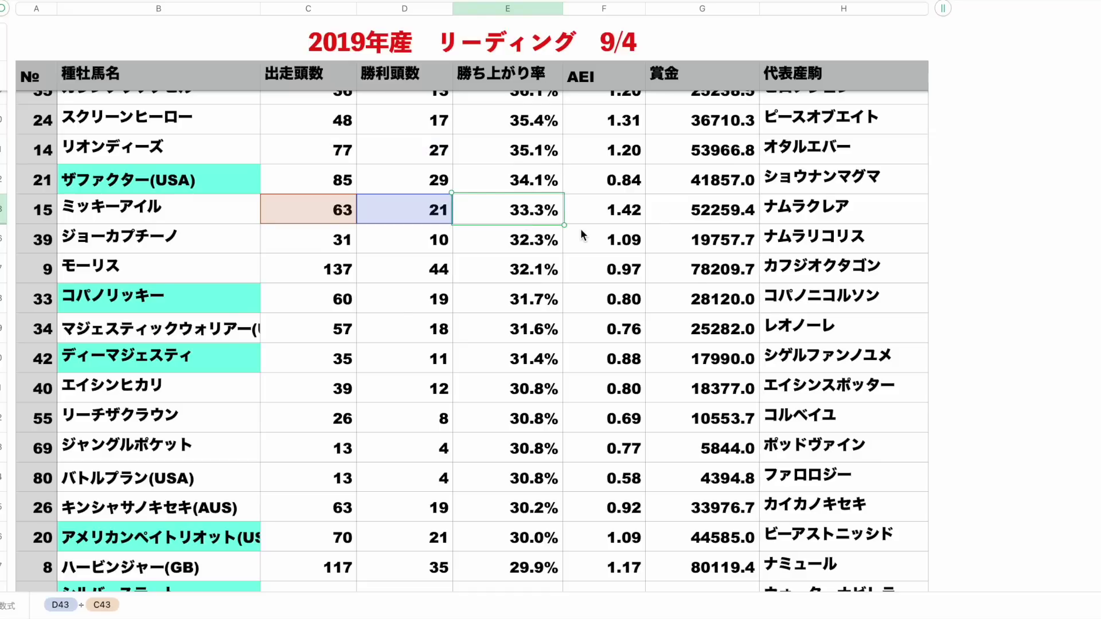
# Step: Compare the AEI of リオンディーズ and ミッキーアイル, highlighting each sire's entire row again
pyautogui.click(634, 152)
pyautogui.click(619, 213)
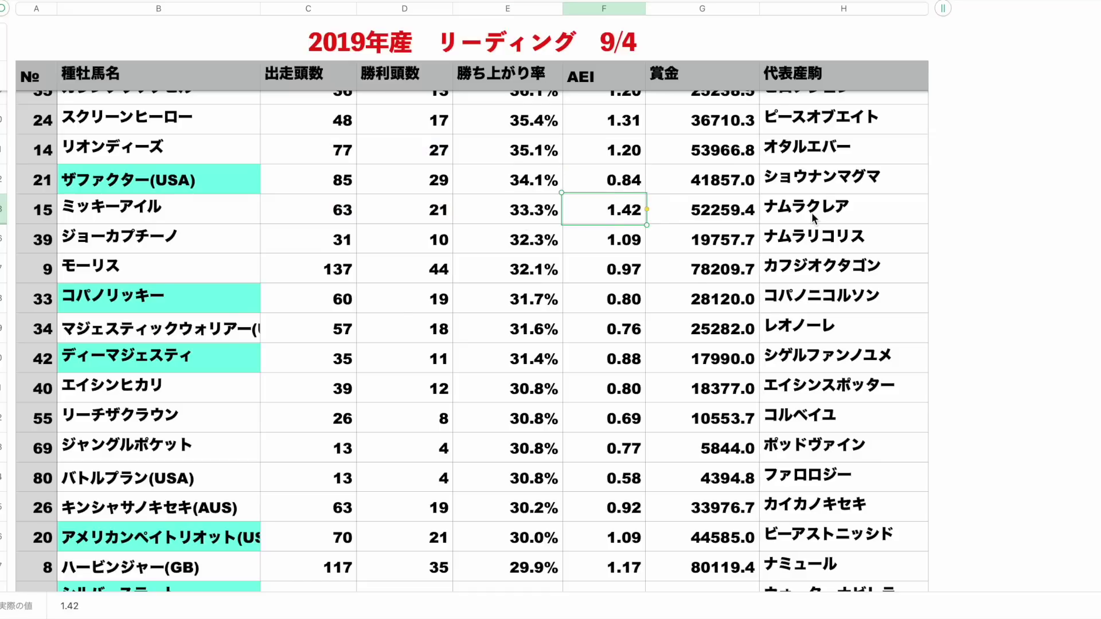
pyautogui.click(629, 150)
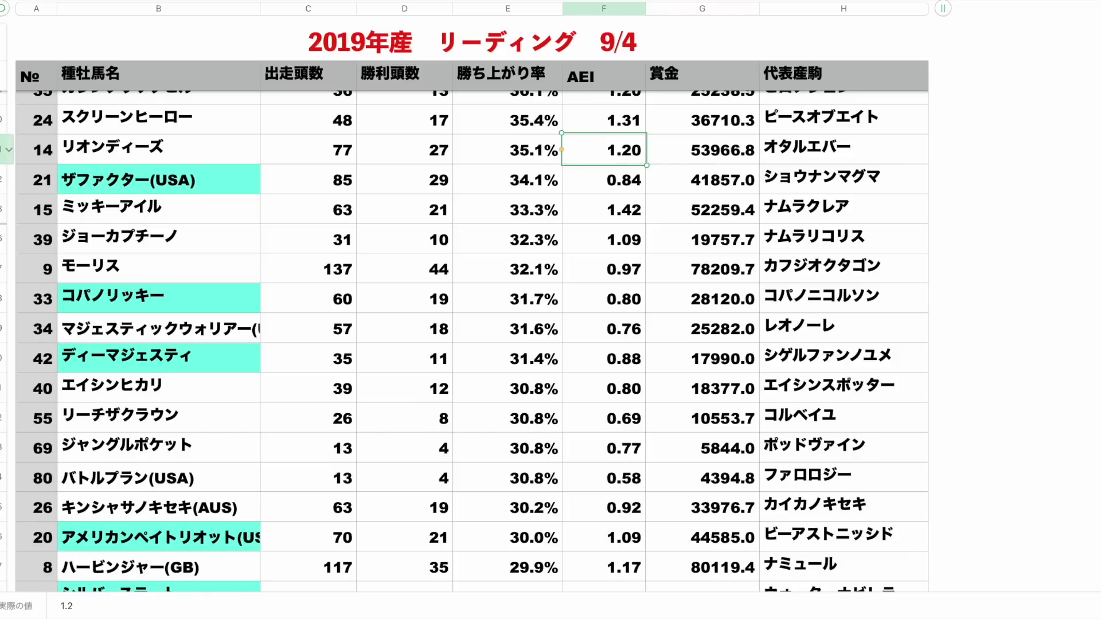
pyautogui.click(5, 150)
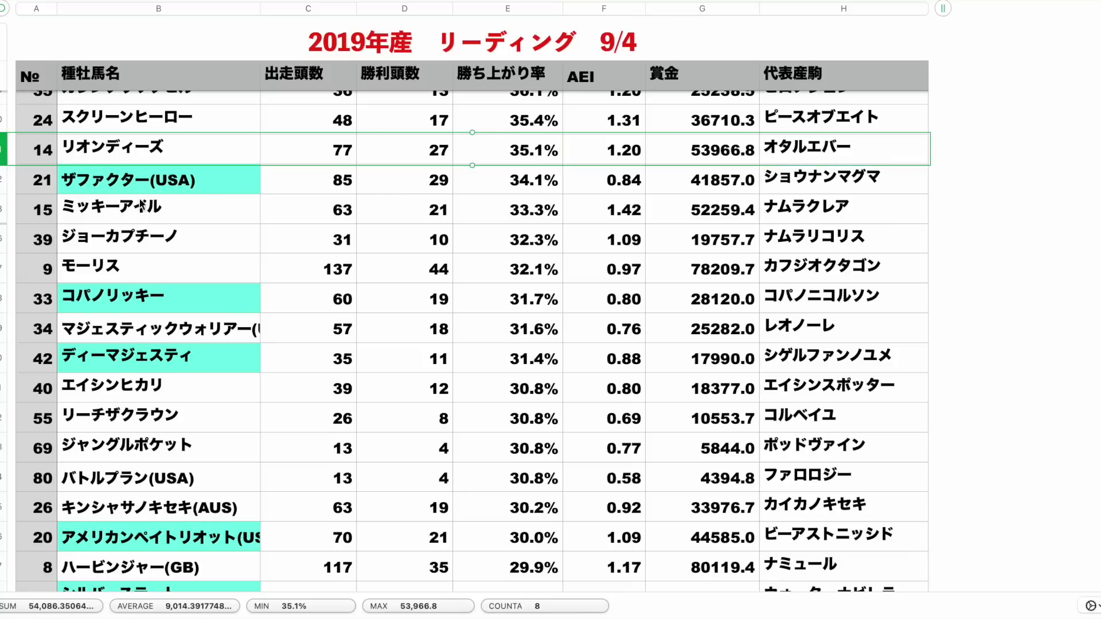
pyautogui.click(15, 210)
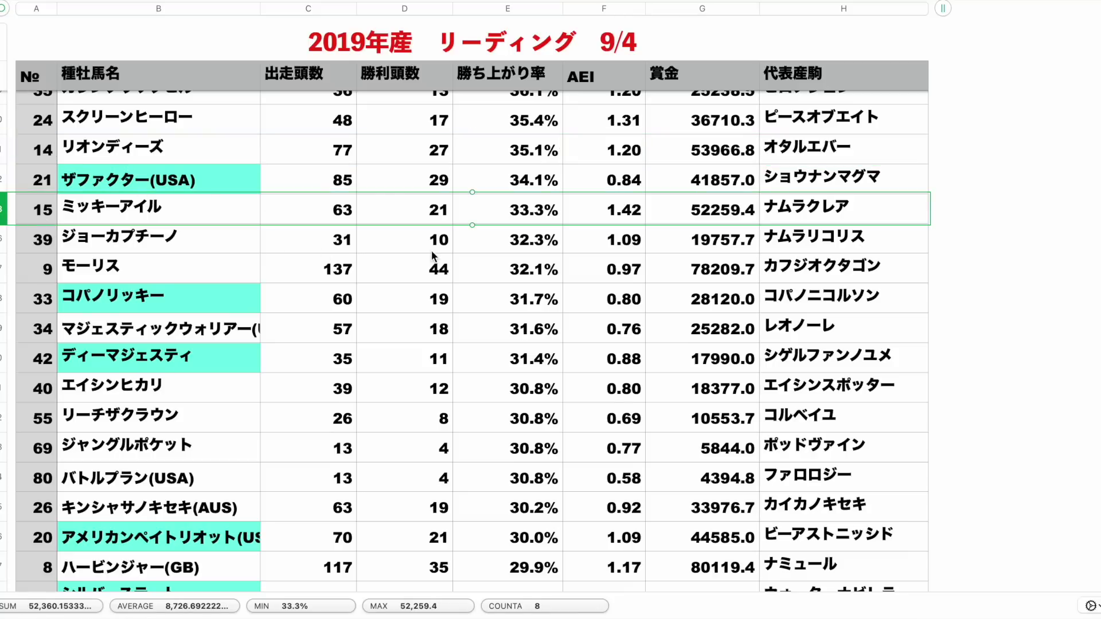
# Step: Highlight ジョーカプチーノ's row and examine モーリス's entry below it, checking モーリス's 勝ち上がり率 and AEI
pyautogui.press('Down')
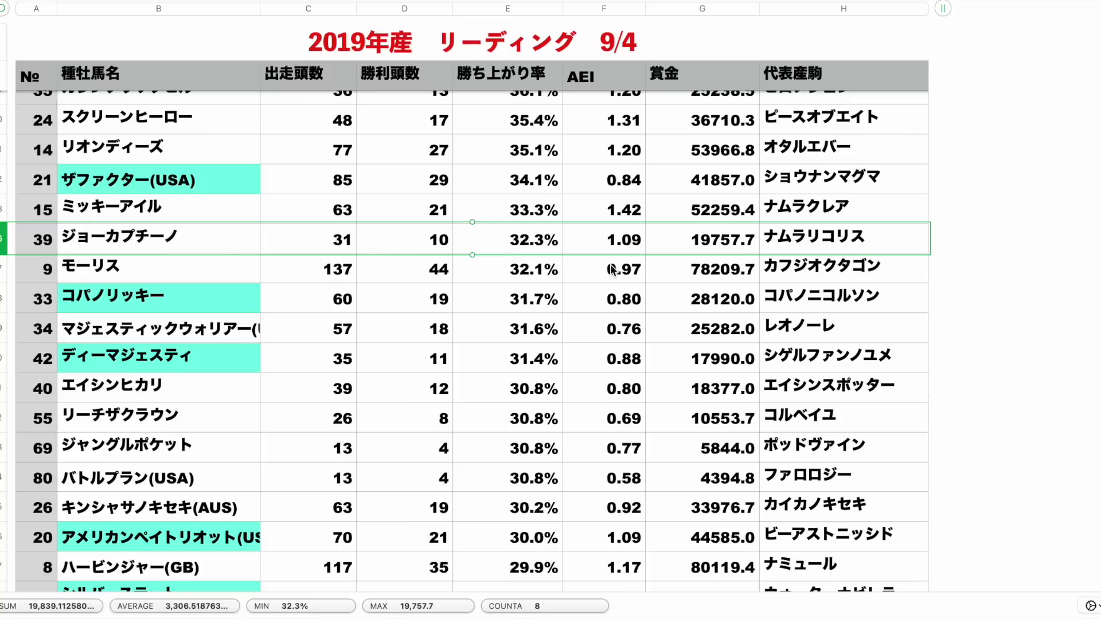
pyautogui.click(3, 268)
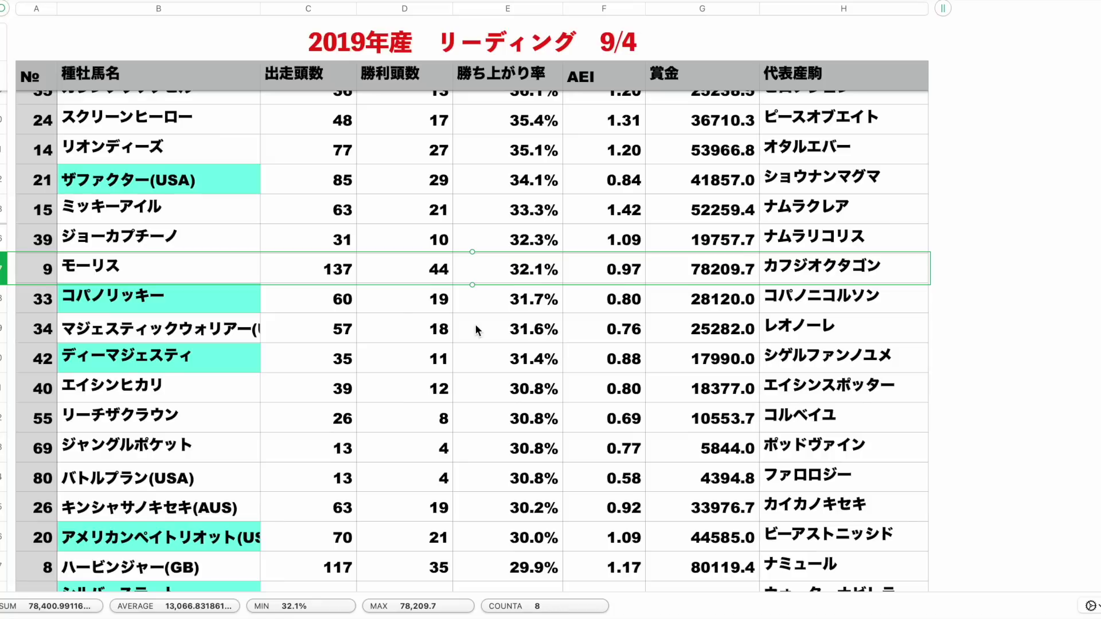
pyautogui.click(489, 270)
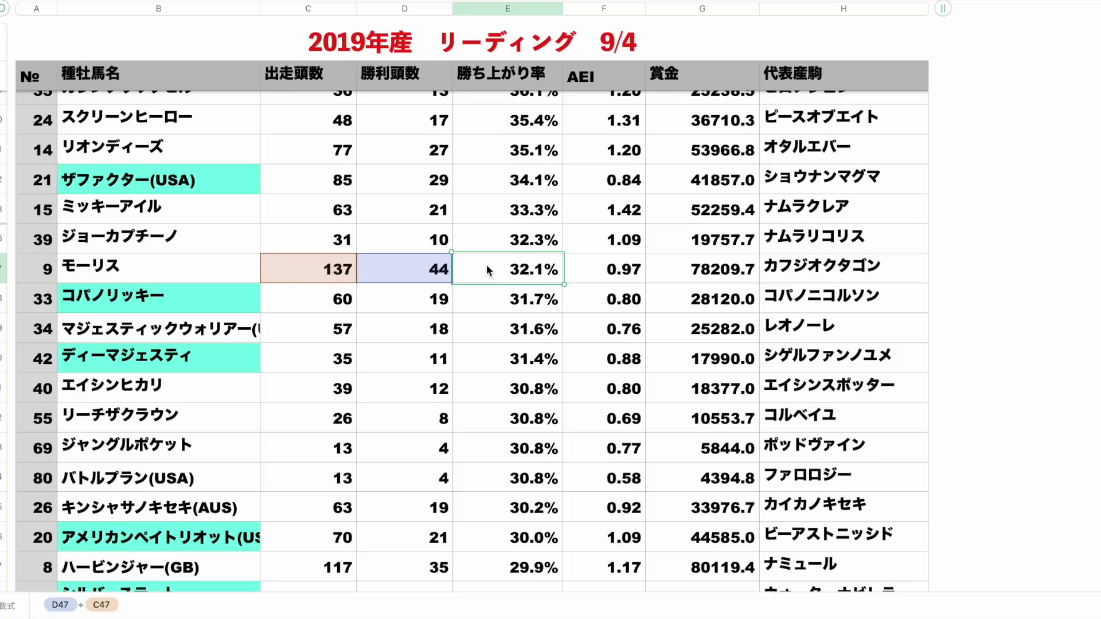
pyautogui.click(619, 280)
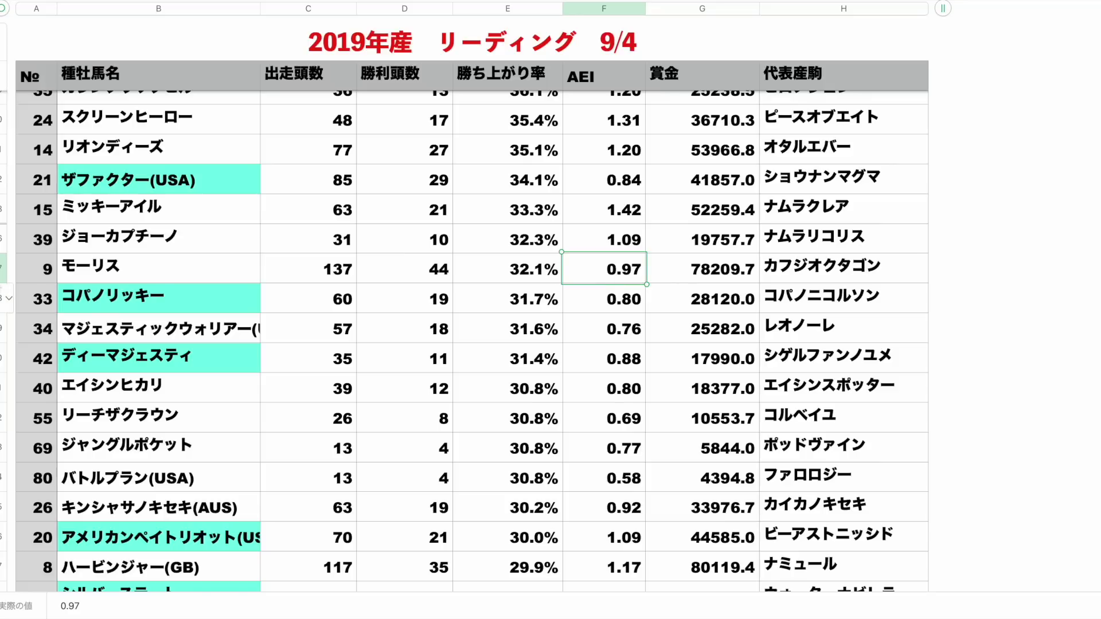
pyautogui.click(4, 269)
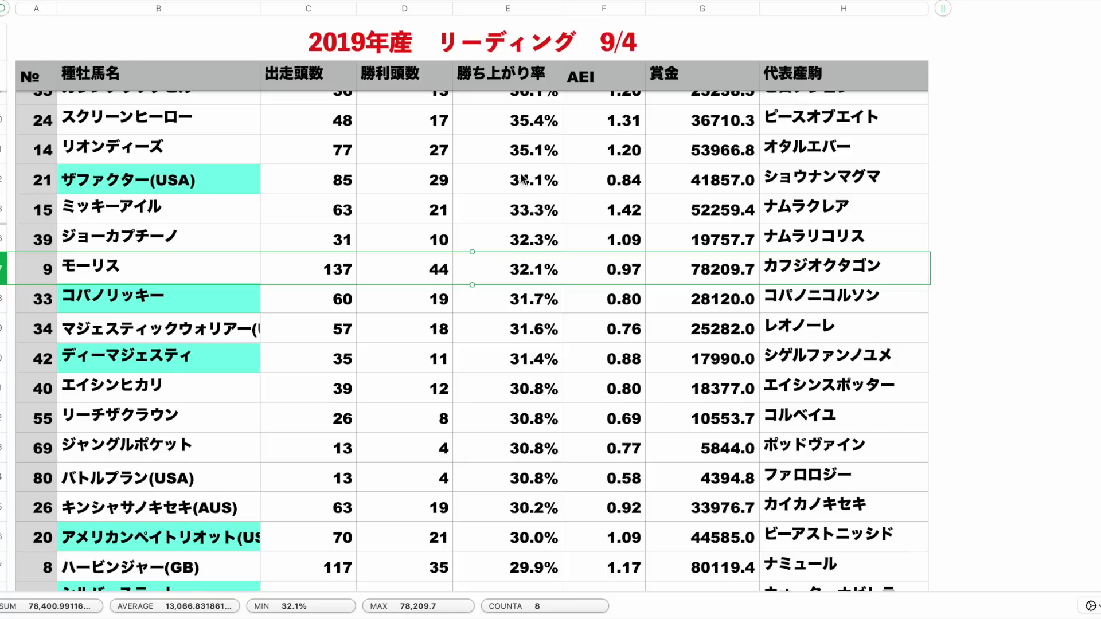
# Step: Look up モーリス in the 2018-crop table and check its 勝ち上がり率 there against the 2019 crop
pyautogui.click(147, 267)
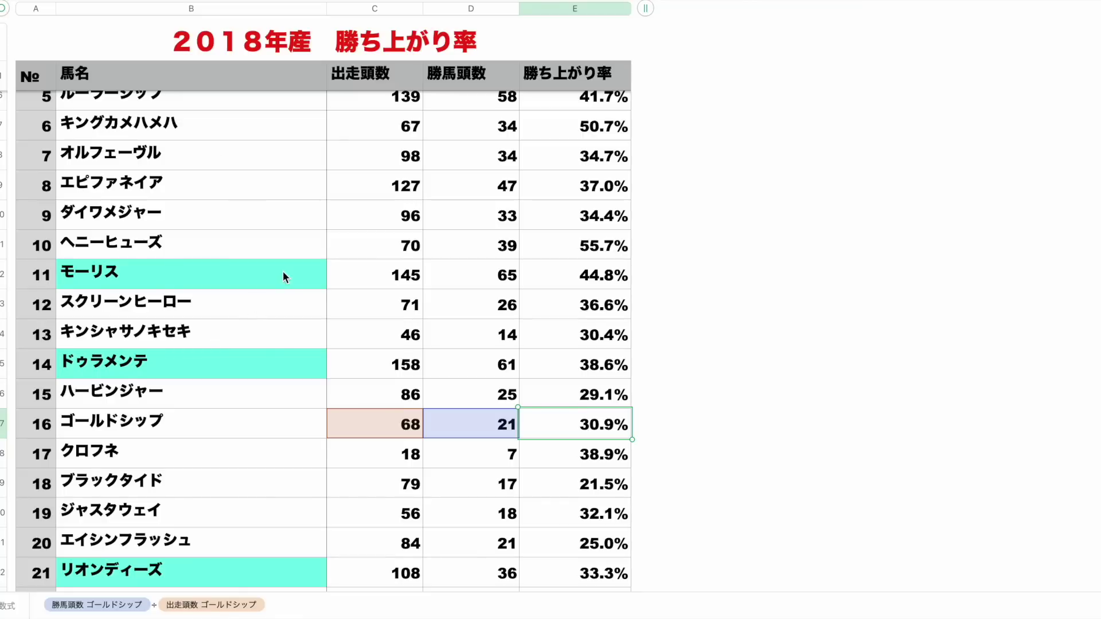
pyautogui.click(283, 270)
pyautogui.click(625, 274)
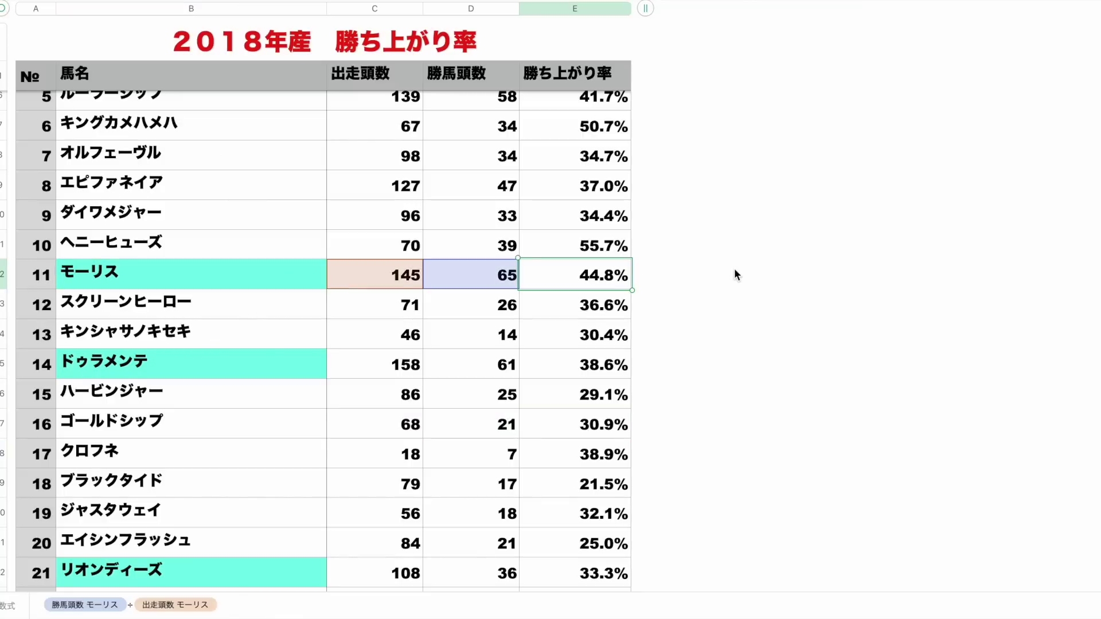